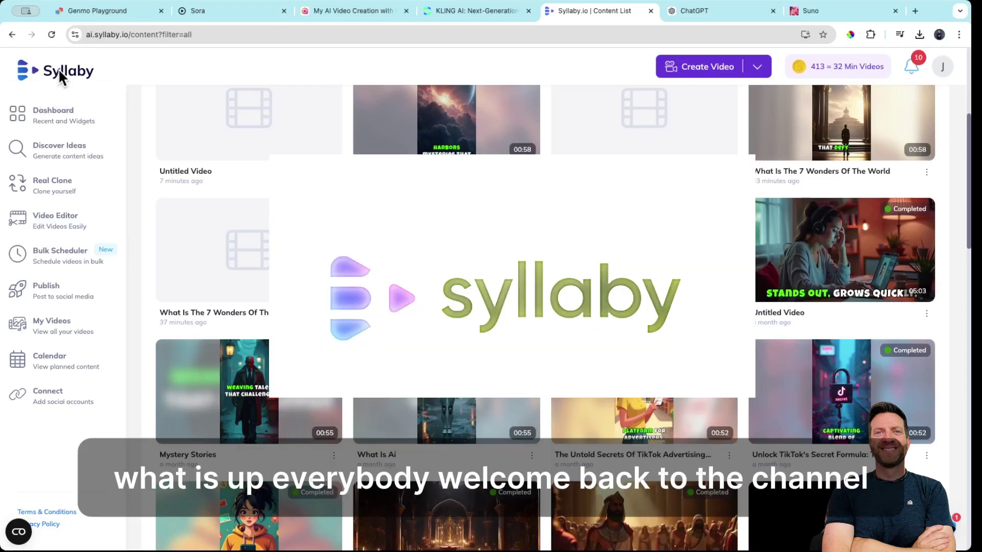
Visit Dashboard, Discover Ideas, Real Clone and Video Editor, leaving the editor with a saved draft.
{"action": "left_click", "coordinate": [49, 126]}
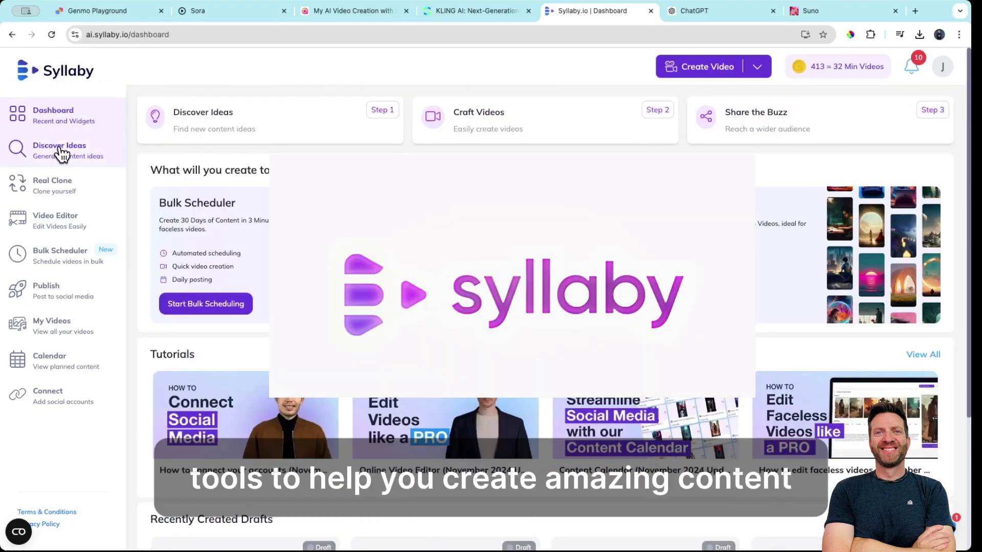
{"action": "left_click", "coordinate": [61, 154]}
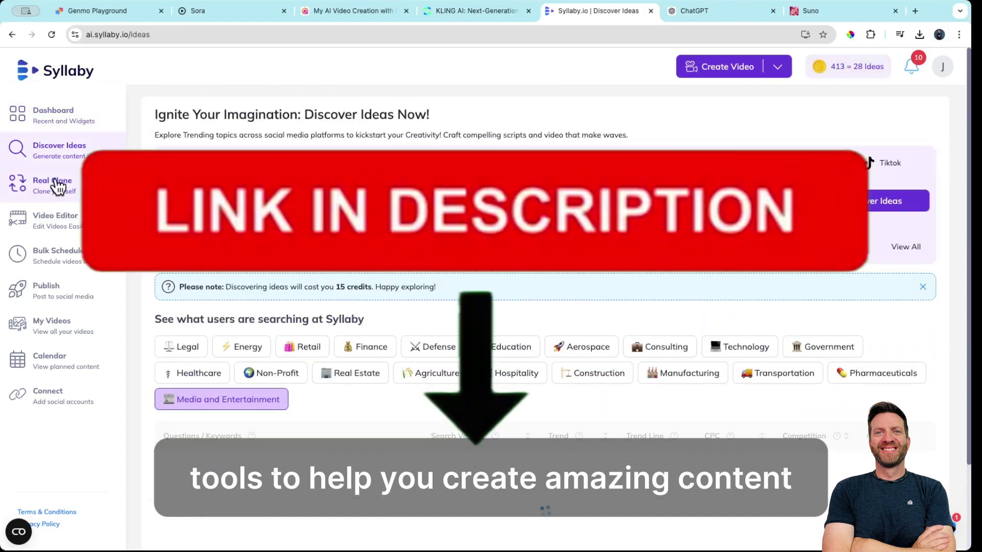
{"action": "left_click", "coordinate": [57, 187]}
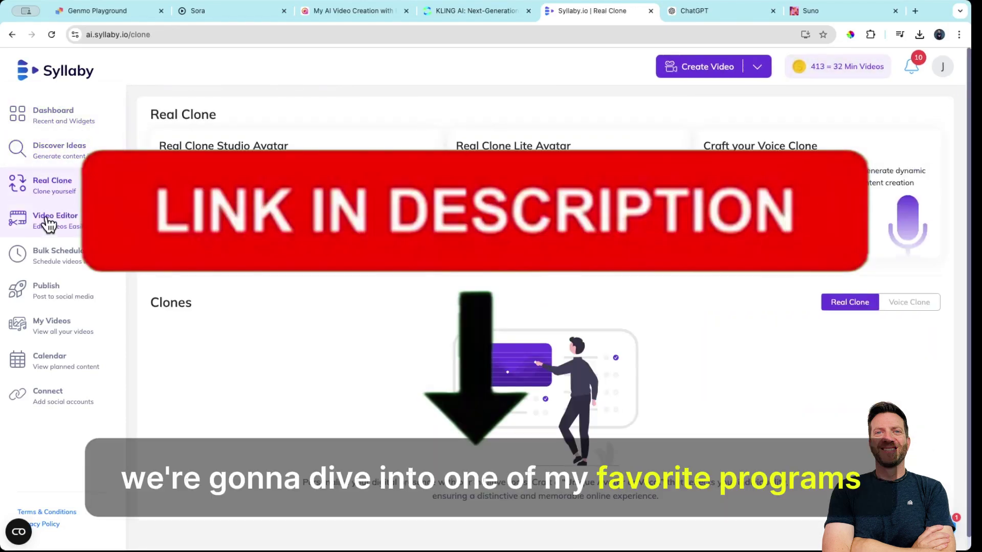
{"action": "left_click", "coordinate": [47, 223]}
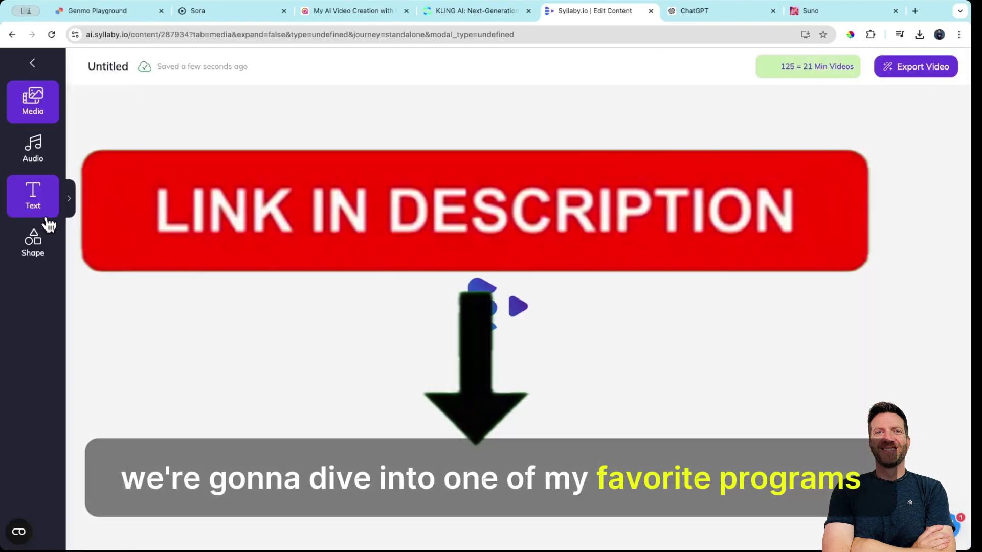
{"action": "left_click", "coordinate": [27, 68]}
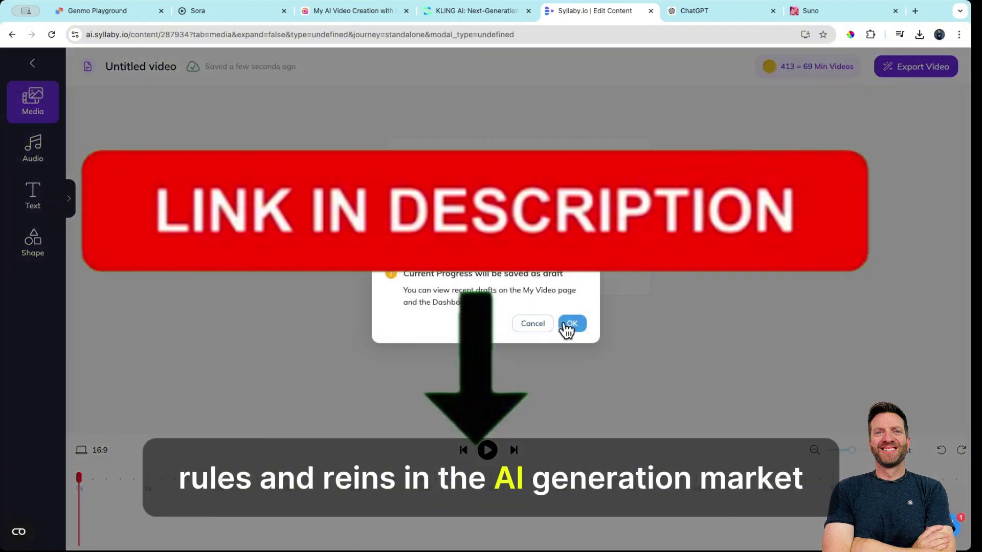
{"action": "left_click", "coordinate": [568, 329]}
Browse the Bulk Scheduler, Publish, My Videos and Calendar pages.
{"action": "left_click", "coordinate": [51, 264]}
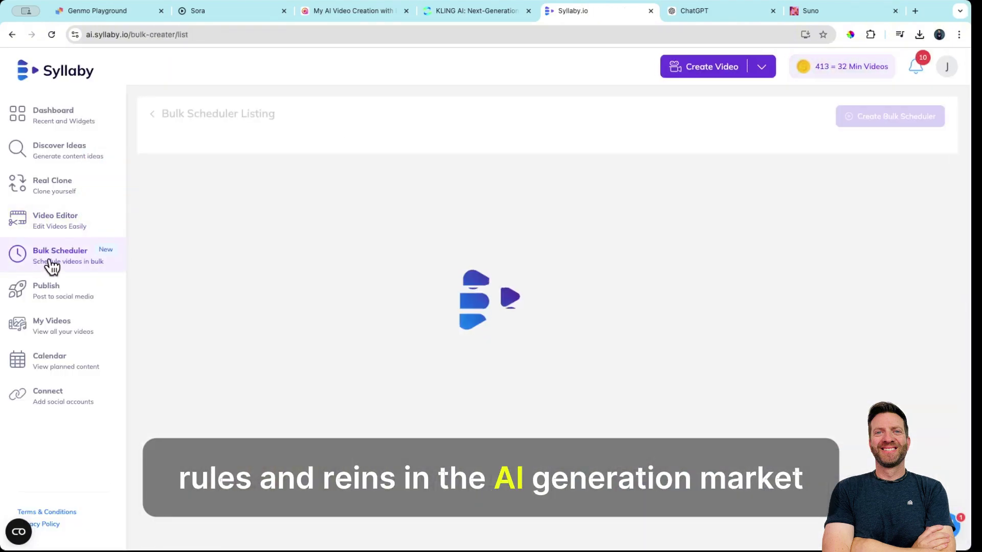
{"action": "left_click", "coordinate": [59, 301]}
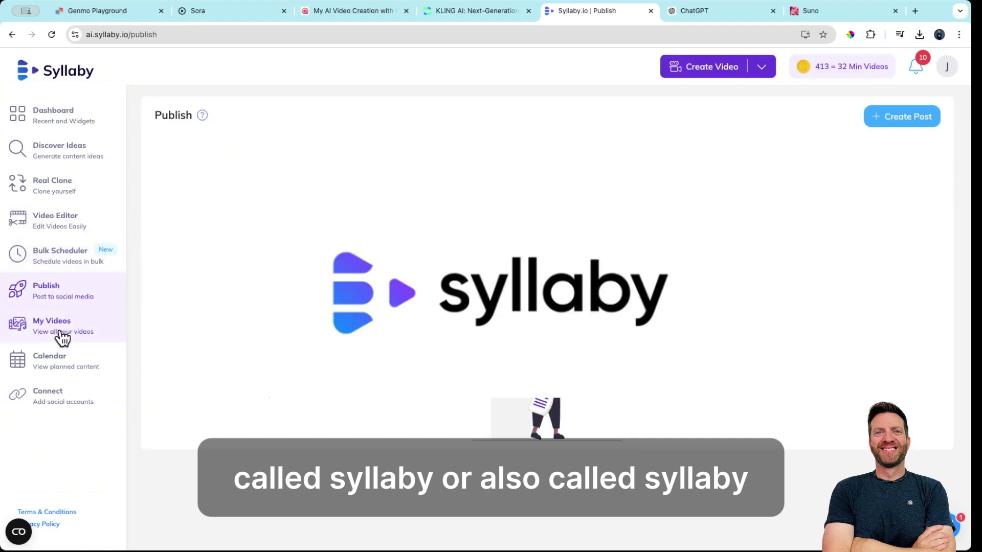
{"action": "left_click", "coordinate": [62, 339]}
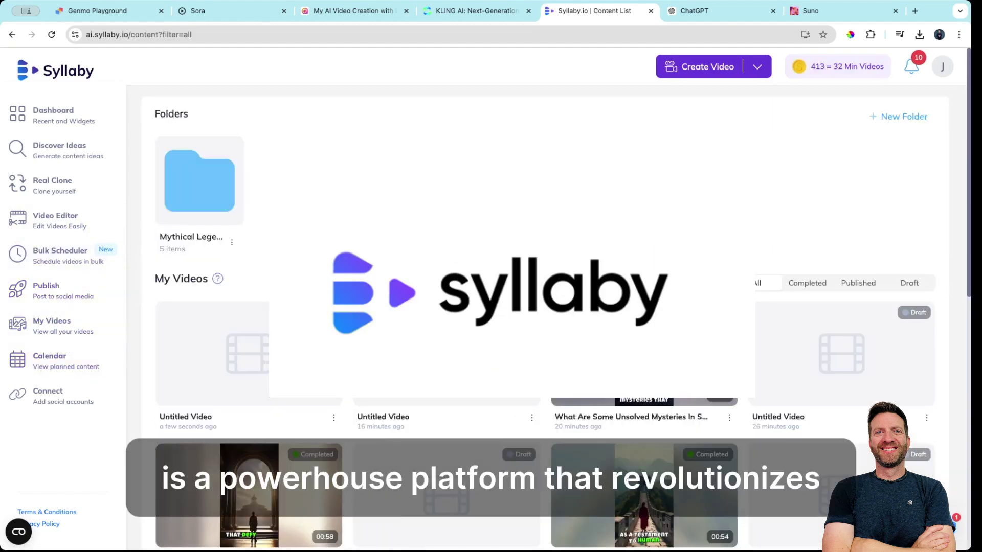
{"action": "scroll", "coordinate": [529, 295], "scroll_direction": "down", "scroll_amount": 5}
{"action": "scroll", "coordinate": [529, 295], "scroll_direction": "down", "scroll_amount": 5}
{"action": "scroll", "coordinate": [529, 295], "scroll_direction": "down", "scroll_amount": 3}
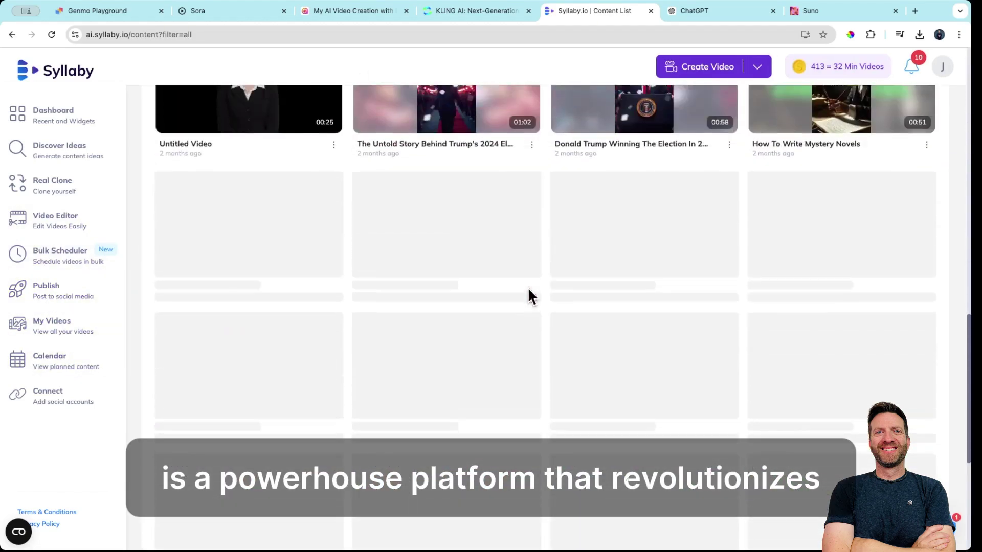
{"action": "scroll", "coordinate": [529, 290], "scroll_direction": "down", "scroll_amount": 3}
{"action": "scroll", "coordinate": [529, 290], "scroll_direction": "down", "scroll_amount": 3}
{"action": "scroll", "coordinate": [528, 291], "scroll_direction": "down", "scroll_amount": 3}
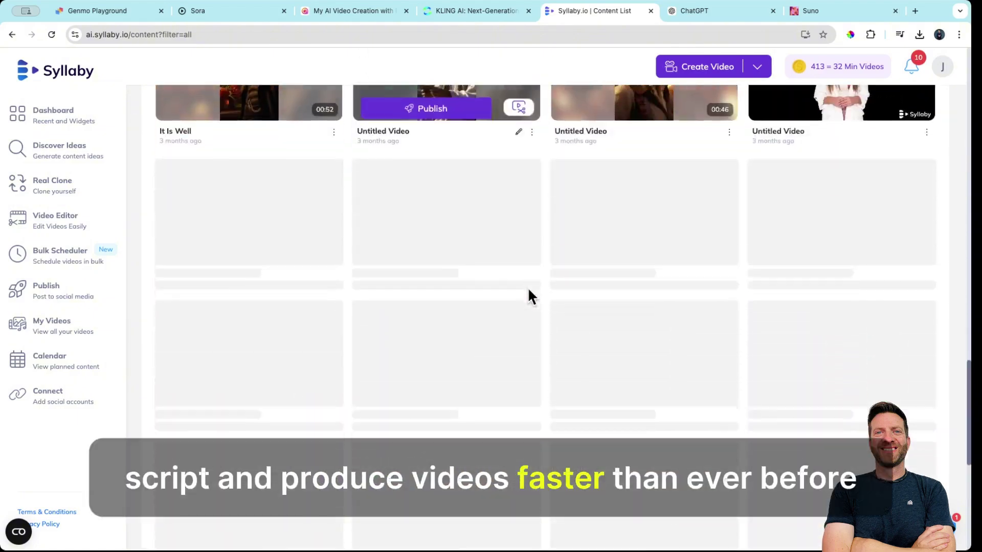
{"action": "scroll", "coordinate": [527, 291], "scroll_direction": "up", "scroll_amount": 3}
{"action": "scroll", "coordinate": [528, 292], "scroll_direction": "up", "scroll_amount": 2}
{"action": "scroll", "coordinate": [528, 292], "scroll_direction": "up", "scroll_amount": 5}
{"action": "scroll", "coordinate": [527, 287], "scroll_direction": "up", "scroll_amount": 5}
{"action": "scroll", "coordinate": [527, 287], "scroll_direction": "up", "scroll_amount": 5}
{"action": "scroll", "coordinate": [527, 287], "scroll_direction": "up", "scroll_amount": 3}
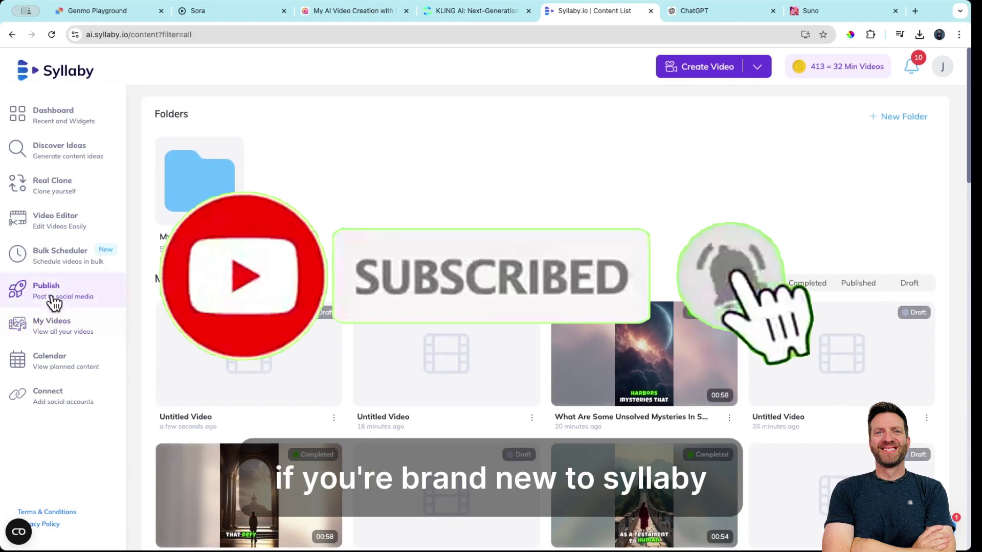
{"action": "left_click", "coordinate": [54, 299]}
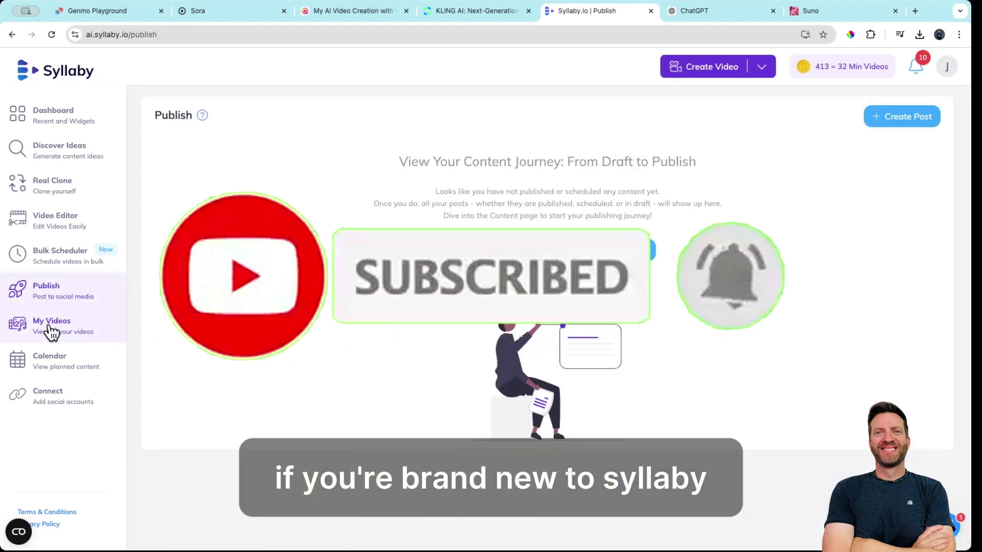
{"action": "left_click", "coordinate": [52, 326]}
{"action": "left_click", "coordinate": [53, 361]}
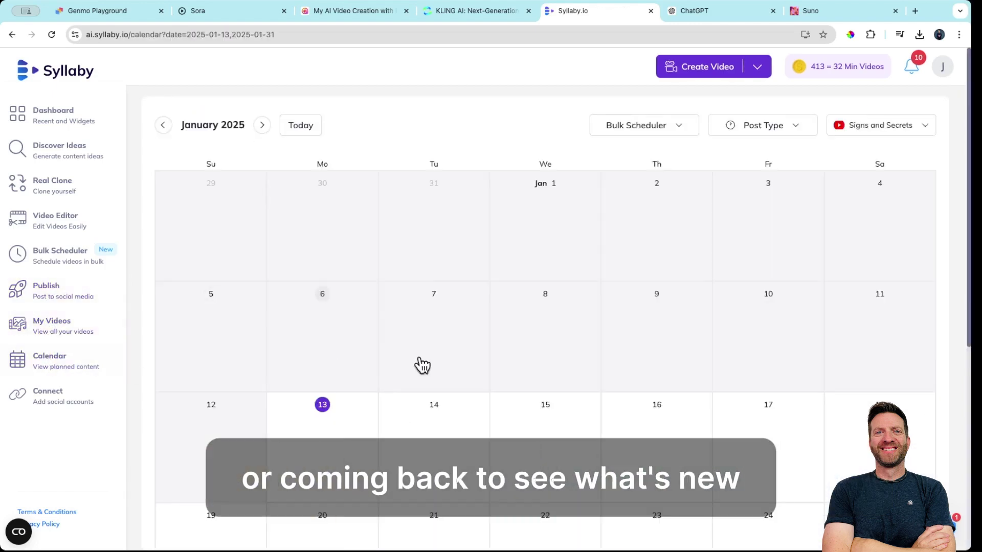
{"action": "scroll", "coordinate": [434, 300], "scroll_direction": "down", "scroll_amount": 3}
{"action": "scroll", "coordinate": [434, 300], "scroll_direction": "down", "scroll_amount": 3}
{"action": "scroll", "coordinate": [435, 301], "scroll_direction": "up", "scroll_amount": 5}
Preview the Connect page's social platform choices, then return to the dashboard and check notifications.
{"action": "left_click", "coordinate": [36, 396]}
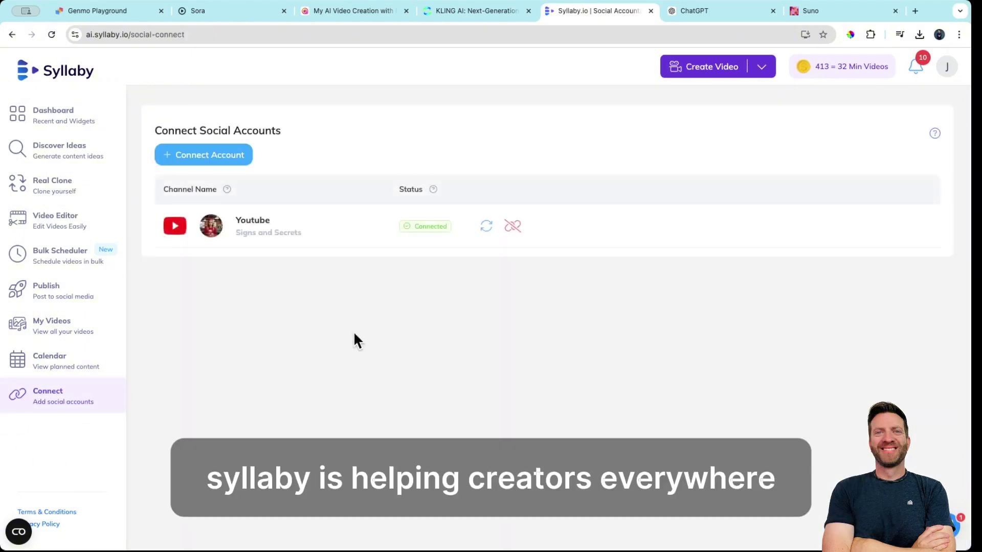
{"action": "left_click", "coordinate": [213, 155]}
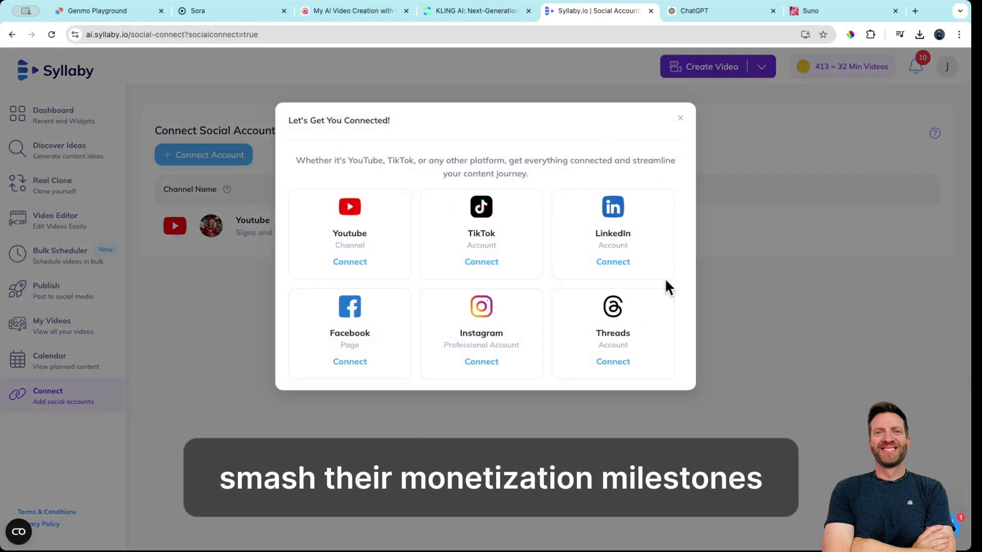
{"action": "left_click", "coordinate": [680, 118]}
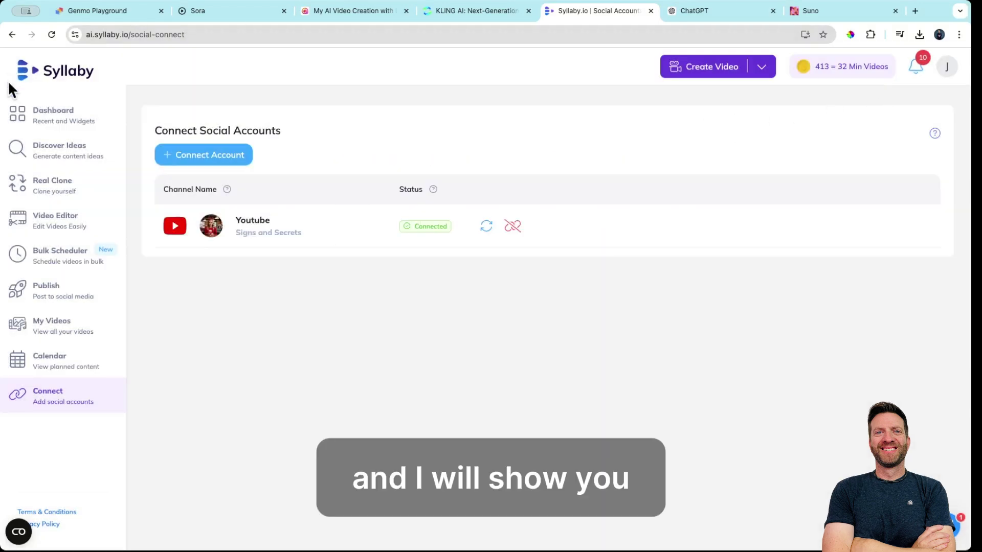
{"action": "left_click", "coordinate": [42, 114]}
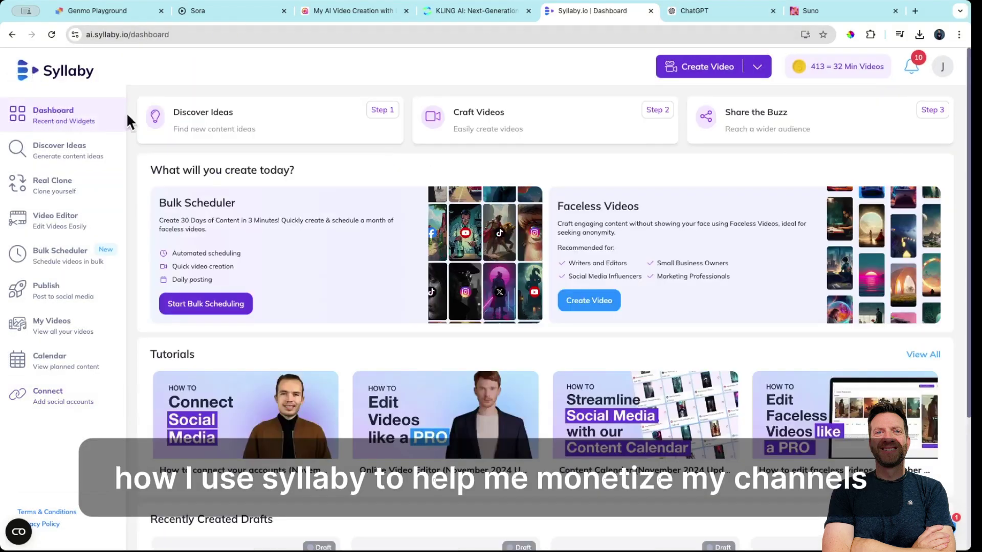
{"action": "left_click", "coordinate": [914, 69]}
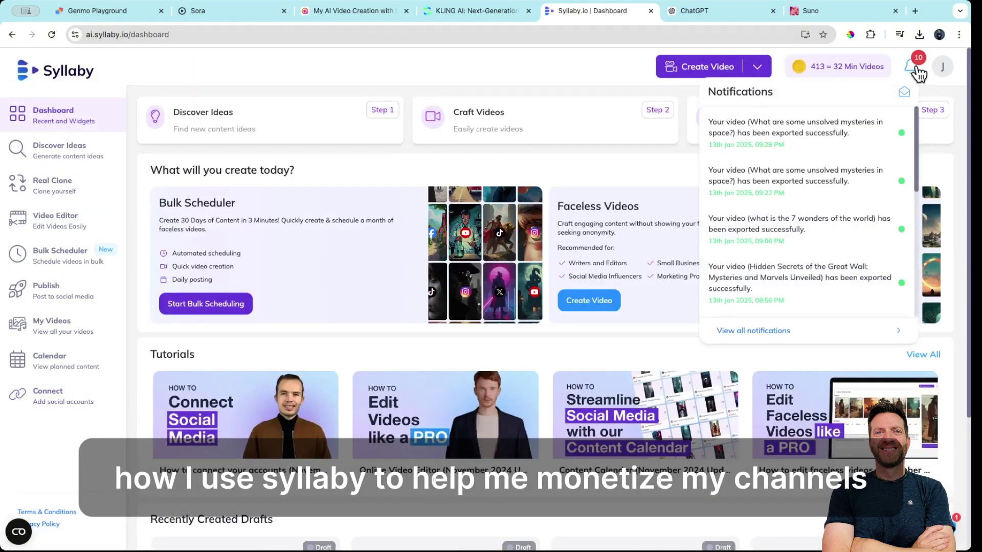
{"action": "left_click", "coordinate": [942, 67]}
{"action": "scroll", "coordinate": [524, 245], "scroll_direction": "down", "scroll_amount": 3}
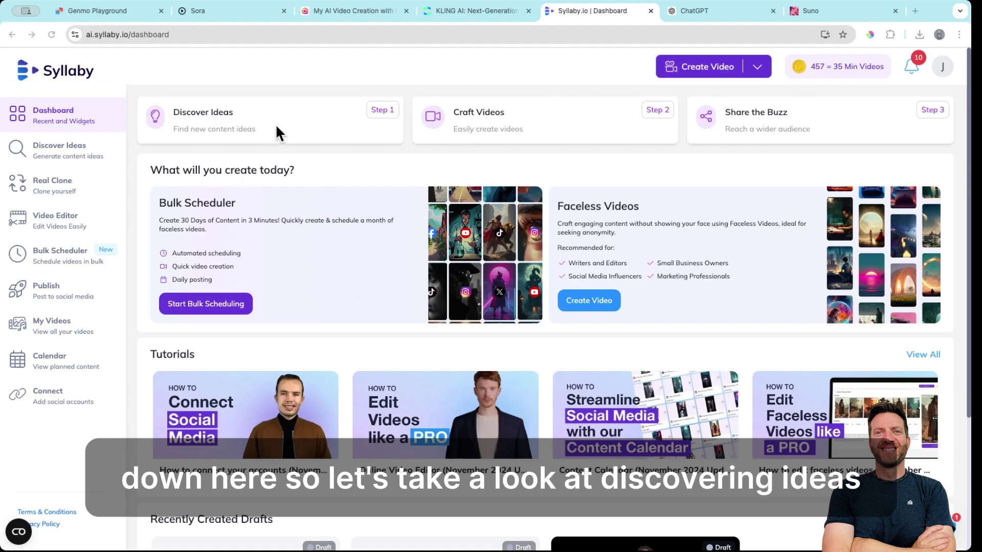
Cycle idea sources from Trends to Tiktok, then search Discover Ideas for 'unsolved mysteries'.
{"action": "left_click", "coordinate": [229, 113]}
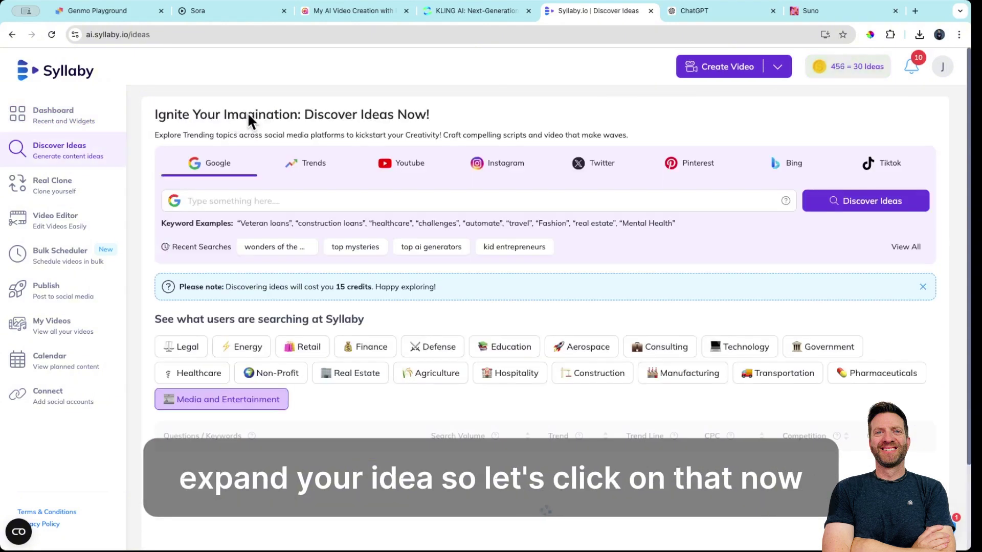
{"action": "left_click", "coordinate": [268, 201]}
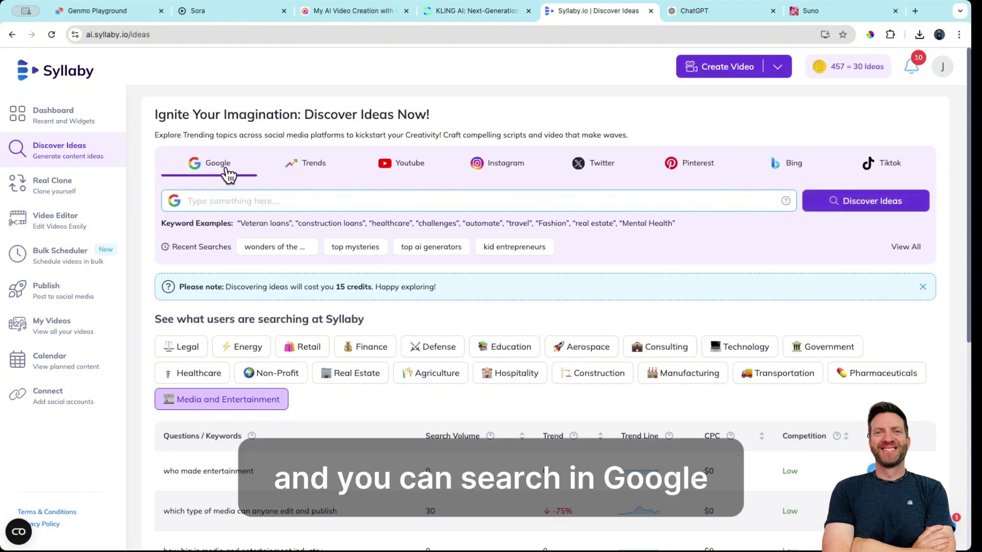
{"action": "left_click", "coordinate": [318, 164]}
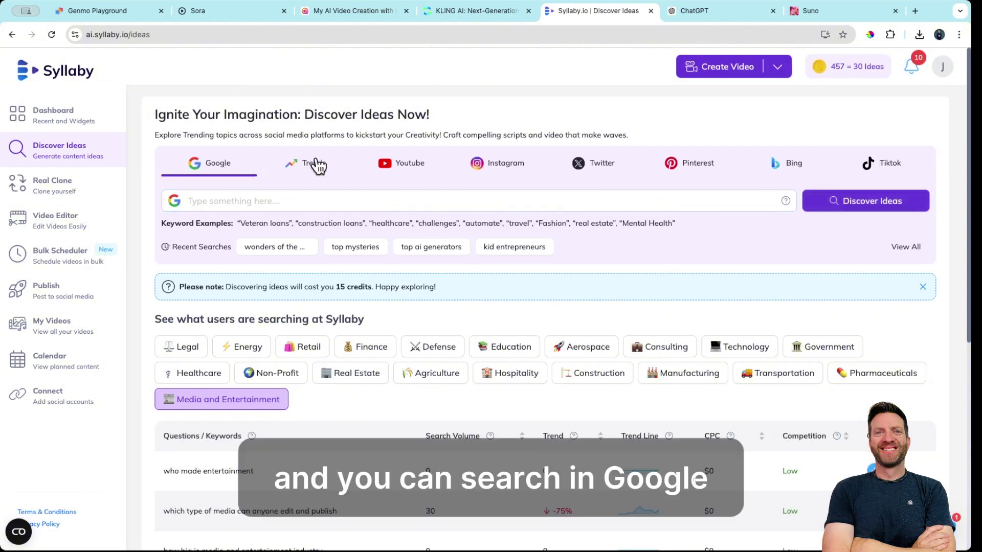
{"action": "left_click", "coordinate": [410, 164]}
{"action": "left_click", "coordinate": [486, 168]}
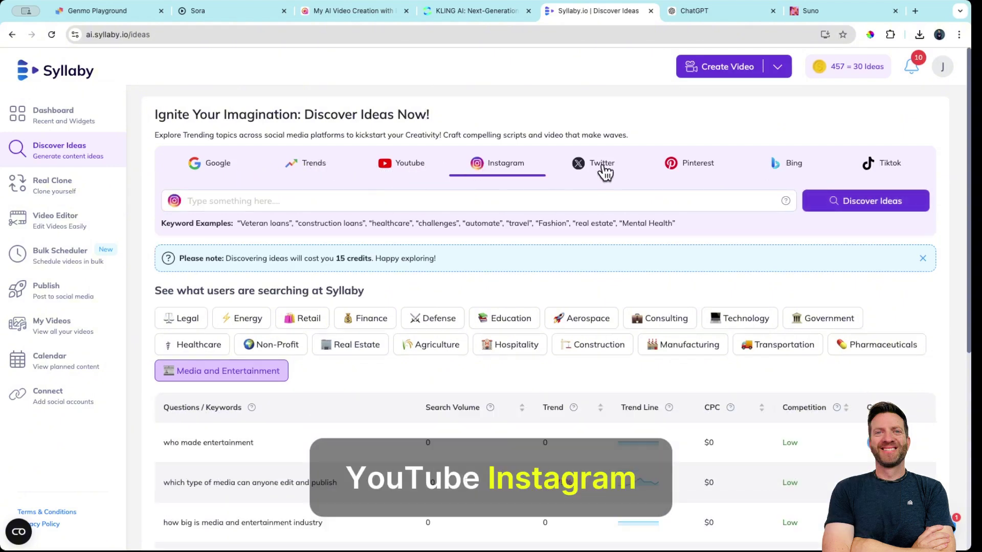
{"action": "left_click", "coordinate": [604, 173]}
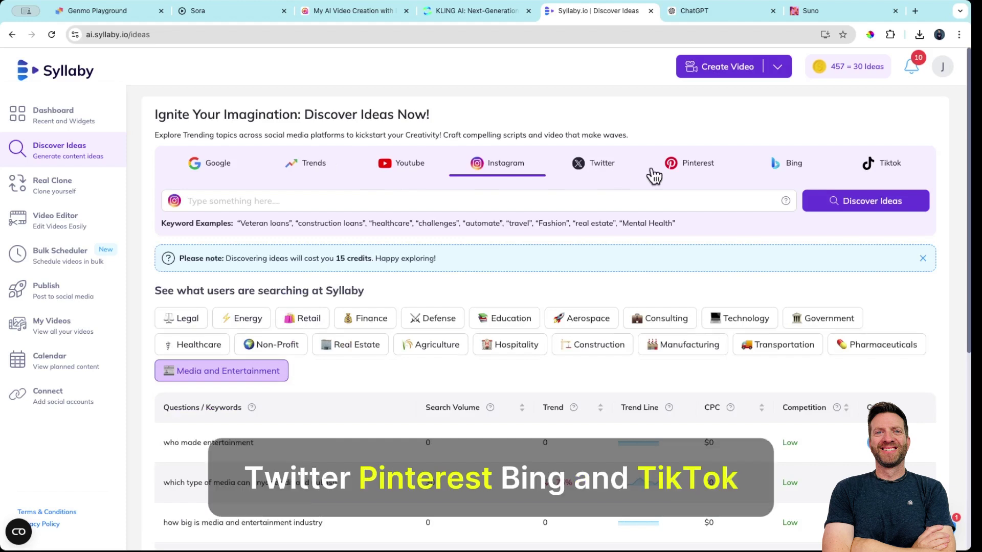
{"action": "left_click", "coordinate": [705, 176]}
{"action": "left_click", "coordinate": [798, 175]}
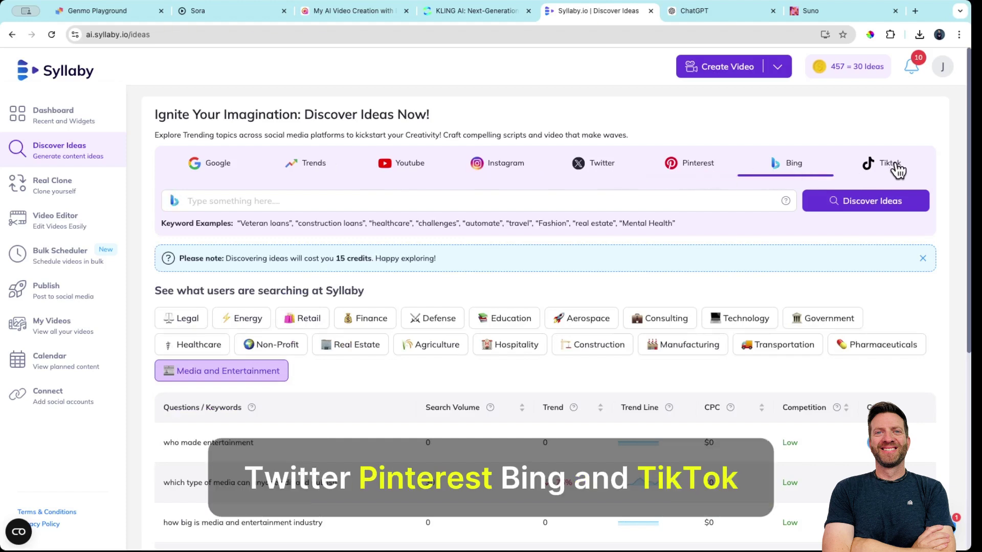
{"action": "left_click", "coordinate": [896, 169]}
{"action": "type", "text": "myste"}
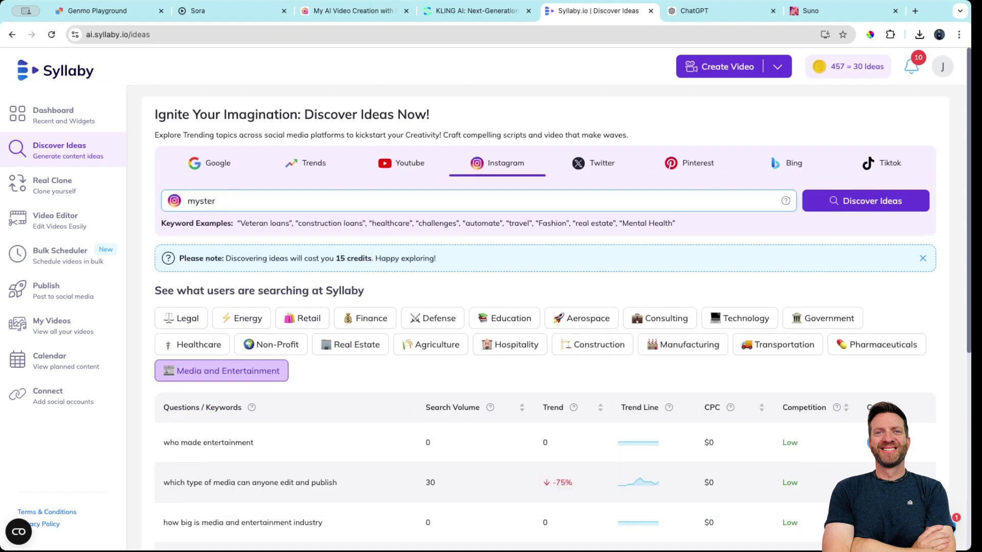
{"action": "key", "text": "BackSpace"}
{"action": "key", "text": "BackSpace"}
{"action": "key", "text": "BackSpace"}
{"action": "key", "text": "BackSpace"}
{"action": "key", "text": "BackSpace"}
{"action": "type", "text": "unsolved"}
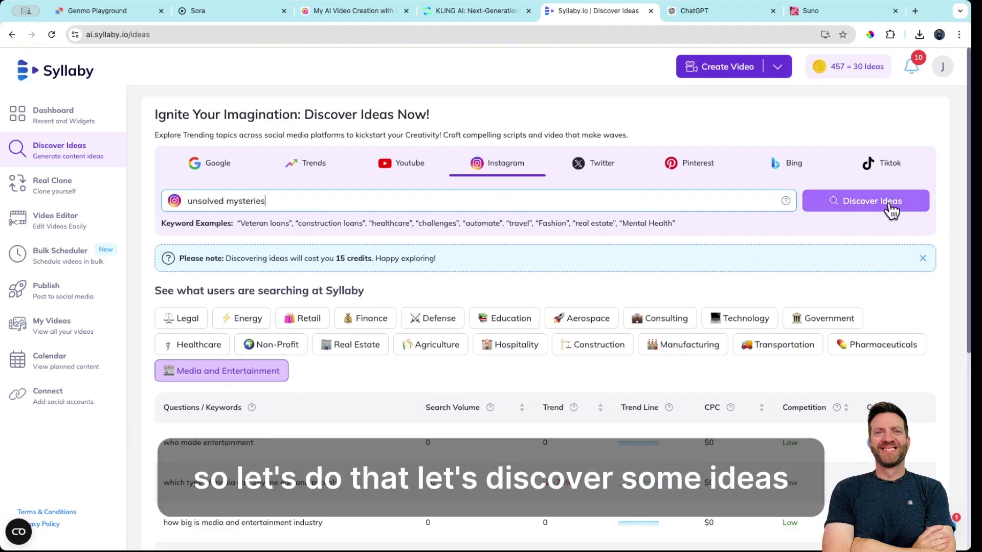
{"action": "left_click", "coordinate": [890, 205]}
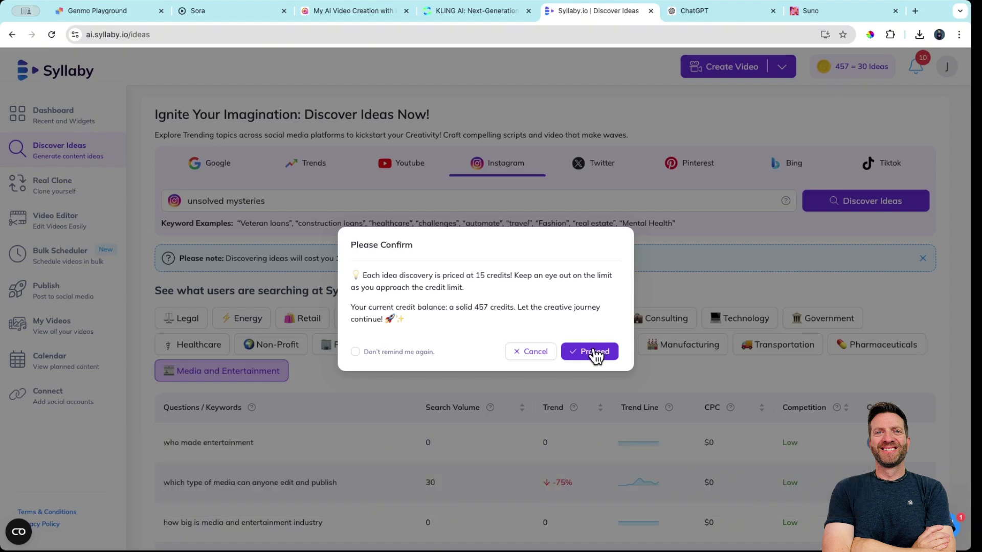
Confirm the 30-credit search and start a Faceless Video for 'What are some unsolved mysteries in space?'.
{"action": "left_click", "coordinate": [595, 352]}
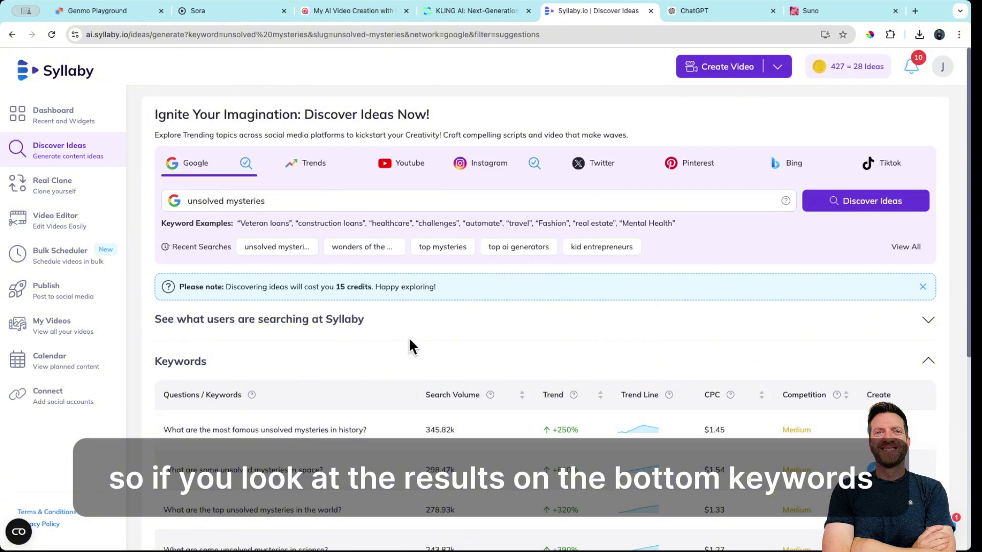
{"action": "scroll", "coordinate": [409, 346], "scroll_direction": "down", "scroll_amount": 1}
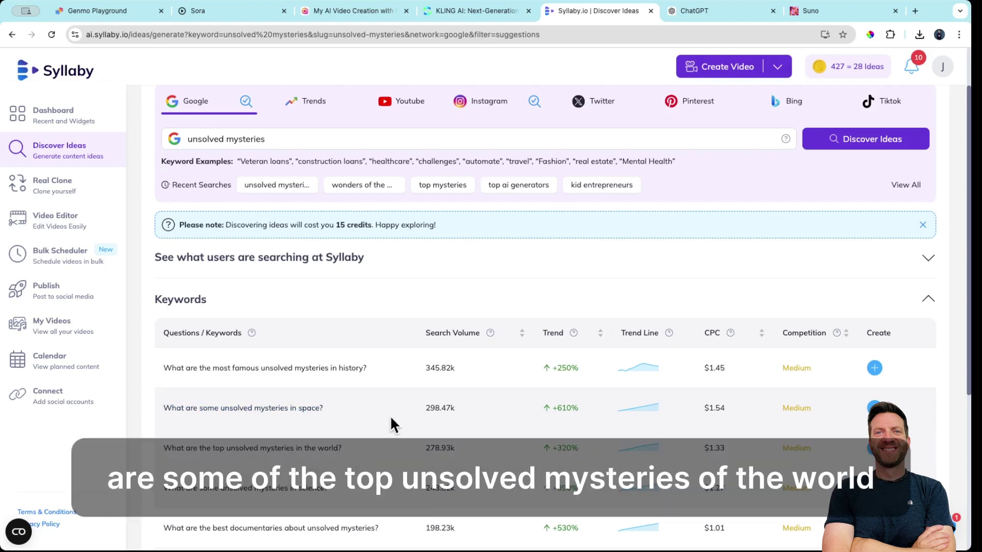
{"action": "scroll", "coordinate": [393, 414], "scroll_direction": "up", "scroll_amount": 1}
{"action": "scroll", "coordinate": [591, 341], "scroll_direction": "up", "scroll_amount": 1}
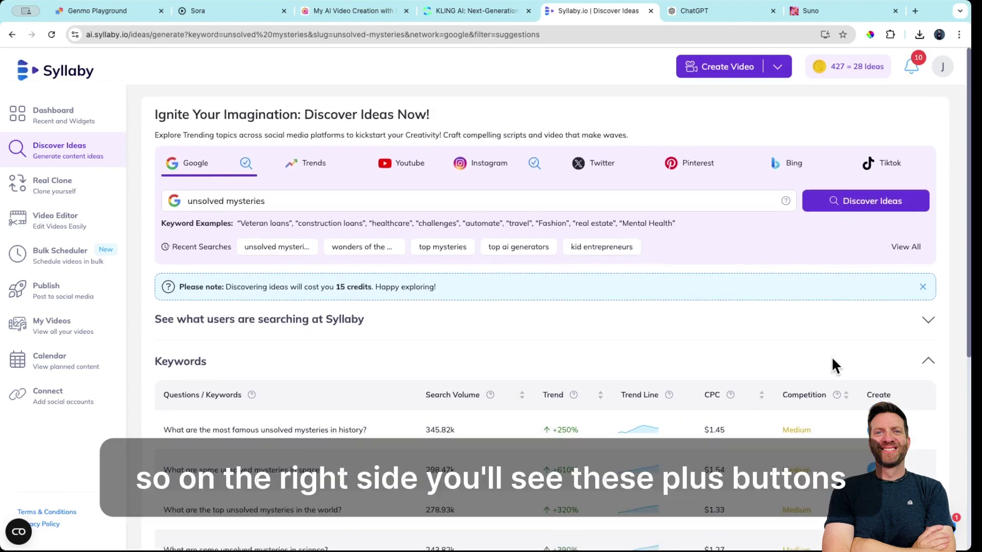
{"action": "scroll", "coordinate": [905, 387], "scroll_direction": "down", "scroll_amount": 1}
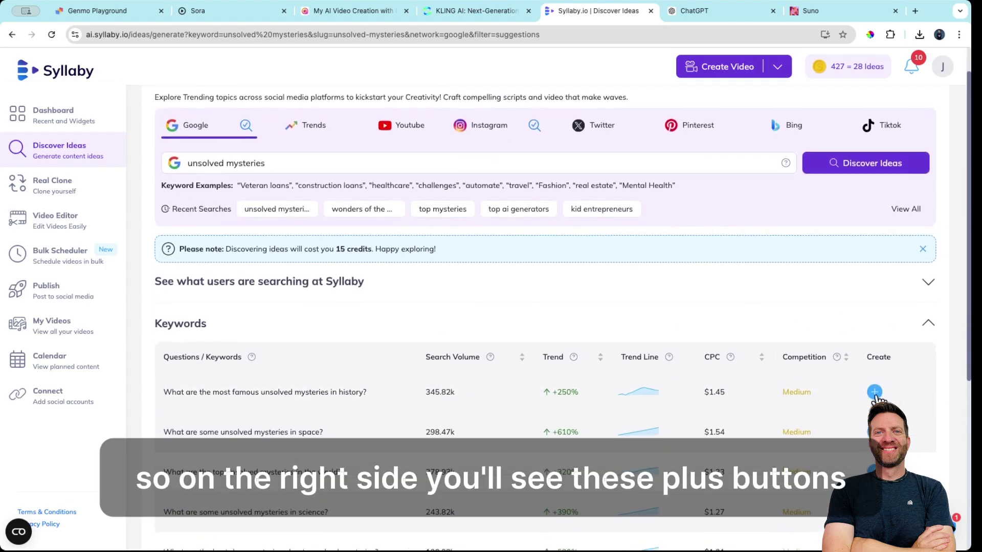
{"action": "scroll", "coordinate": [877, 395], "scroll_direction": "up", "scroll_amount": 1}
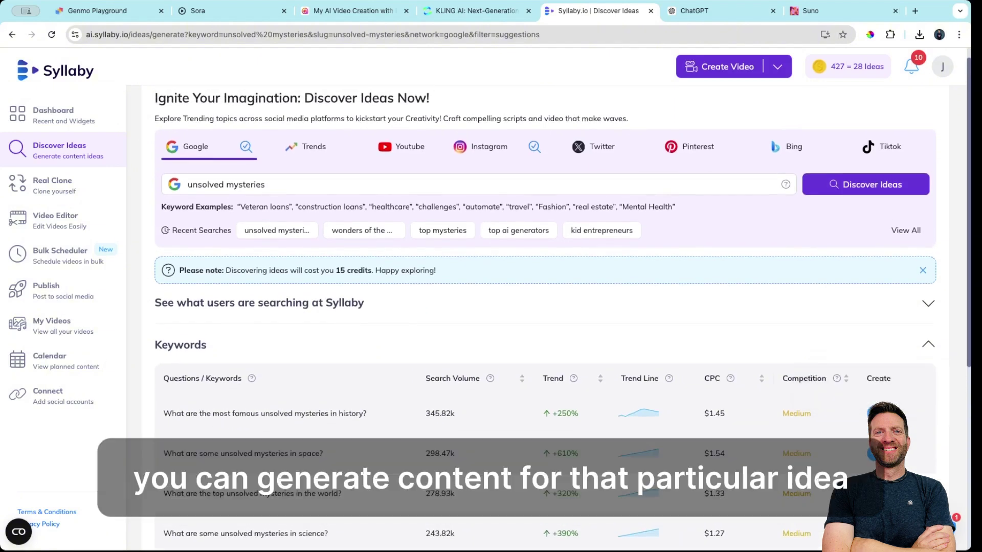
{"action": "scroll", "coordinate": [579, 368], "scroll_direction": "down", "scroll_amount": 1}
{"action": "scroll", "coordinate": [579, 369], "scroll_direction": "down", "scroll_amount": 1}
{"action": "scroll", "coordinate": [579, 369], "scroll_direction": "down", "scroll_amount": 2}
{"action": "scroll", "coordinate": [579, 370], "scroll_direction": "down", "scroll_amount": 5}
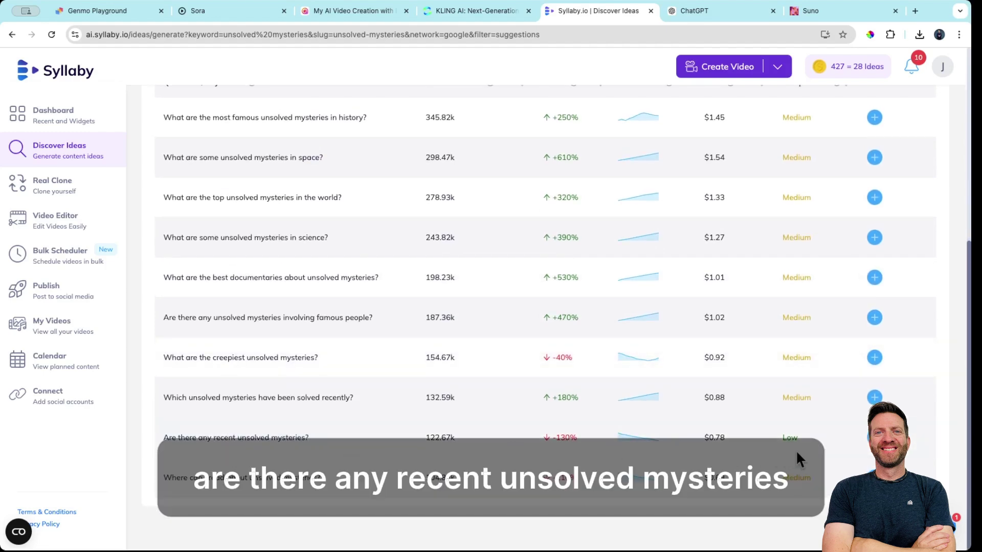
{"action": "scroll", "coordinate": [544, 427], "scroll_direction": "up", "scroll_amount": 5}
{"action": "scroll", "coordinate": [543, 426], "scroll_direction": "down", "scroll_amount": 1}
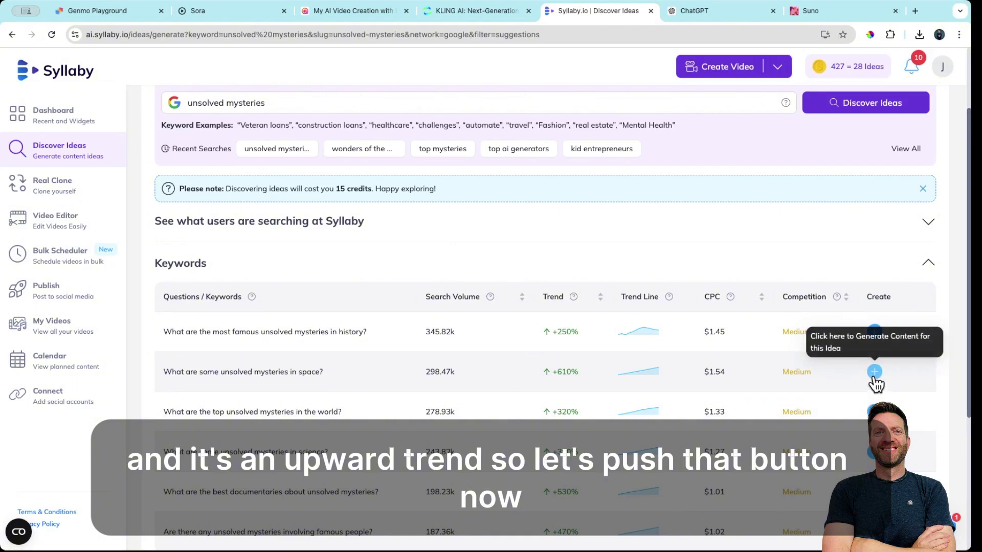
{"action": "left_click", "coordinate": [874, 373]}
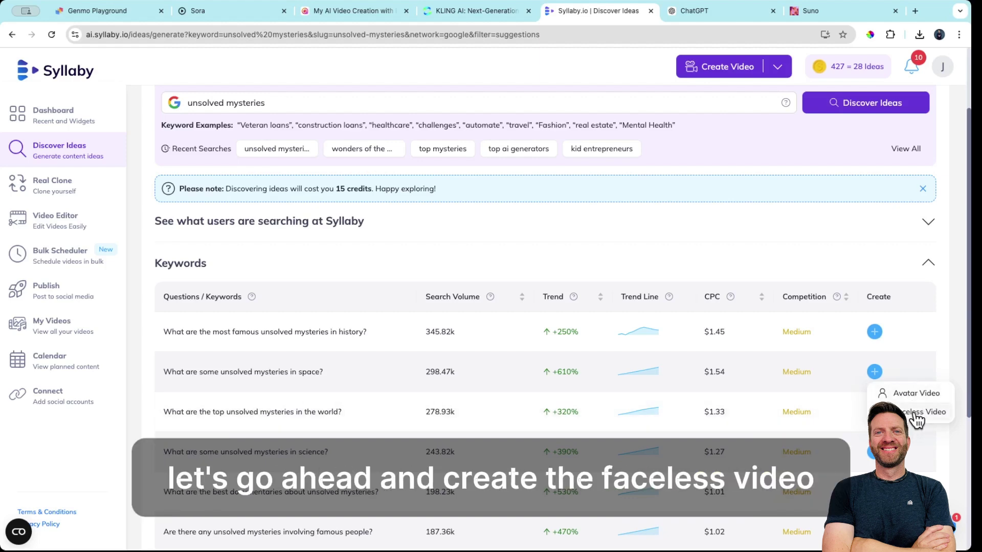
{"action": "left_click", "coordinate": [915, 412]}
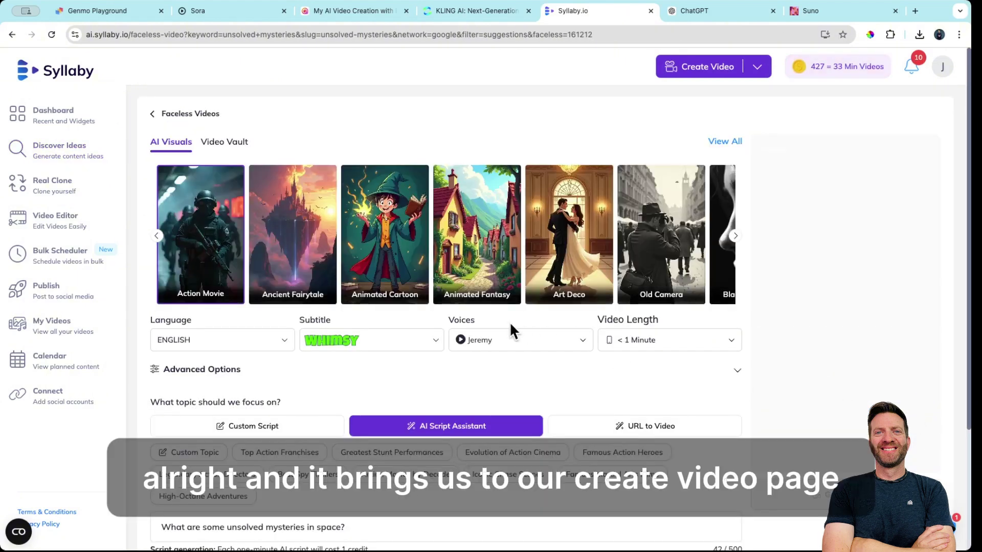
Browse AI Visuals styles, previewing Black And White, Dark Fantasy, Native American and Blockify Lego.
{"action": "left_click", "coordinate": [756, 64]}
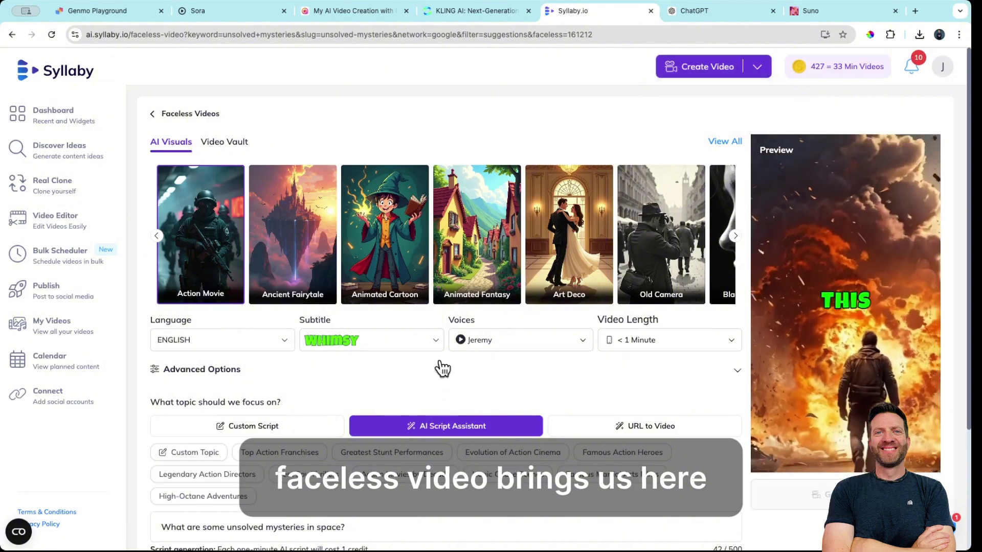
{"action": "scroll", "coordinate": [464, 387], "scroll_direction": "down", "scroll_amount": 2}
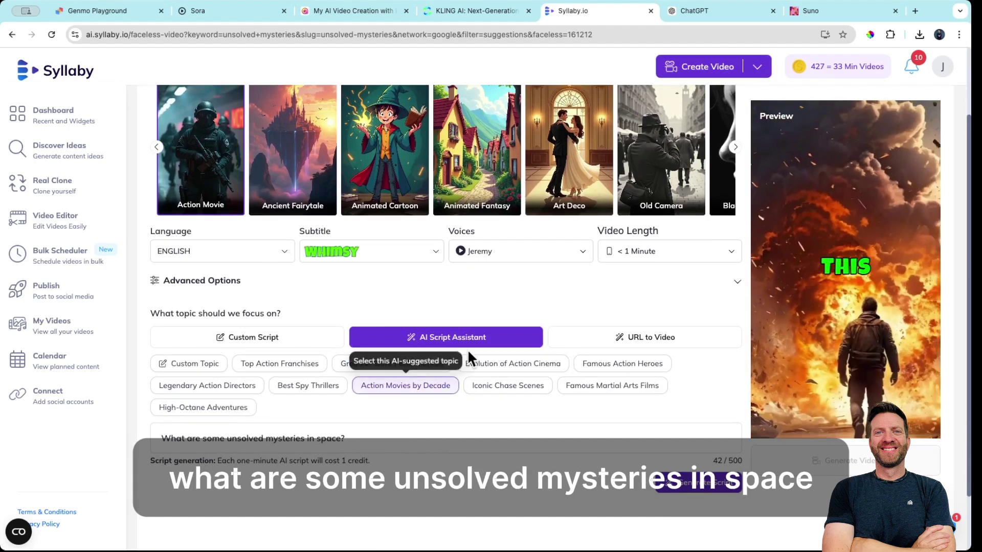
{"action": "scroll", "coordinate": [472, 368], "scroll_direction": "up", "scroll_amount": 2}
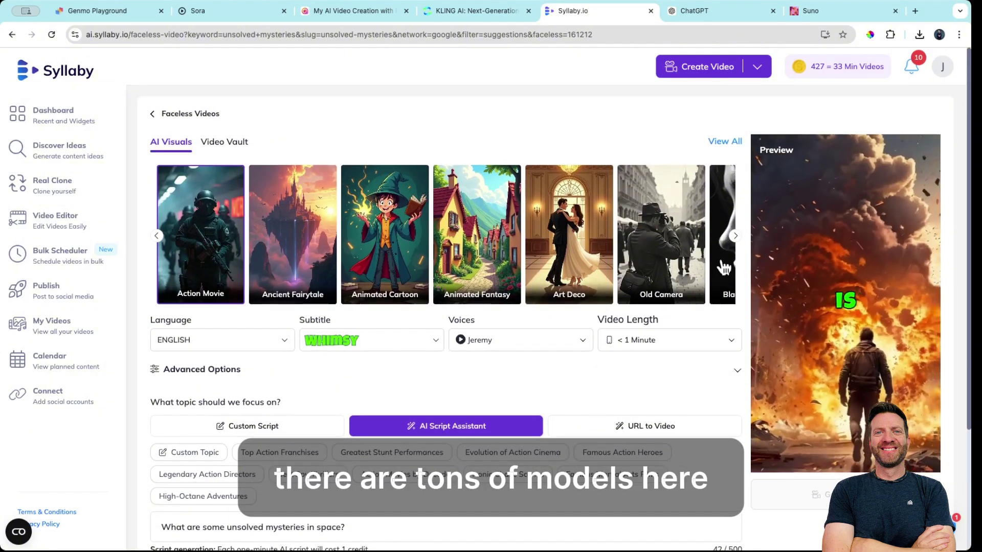
{"action": "left_click", "coordinate": [734, 242]}
{"action": "left_click", "coordinate": [734, 243]}
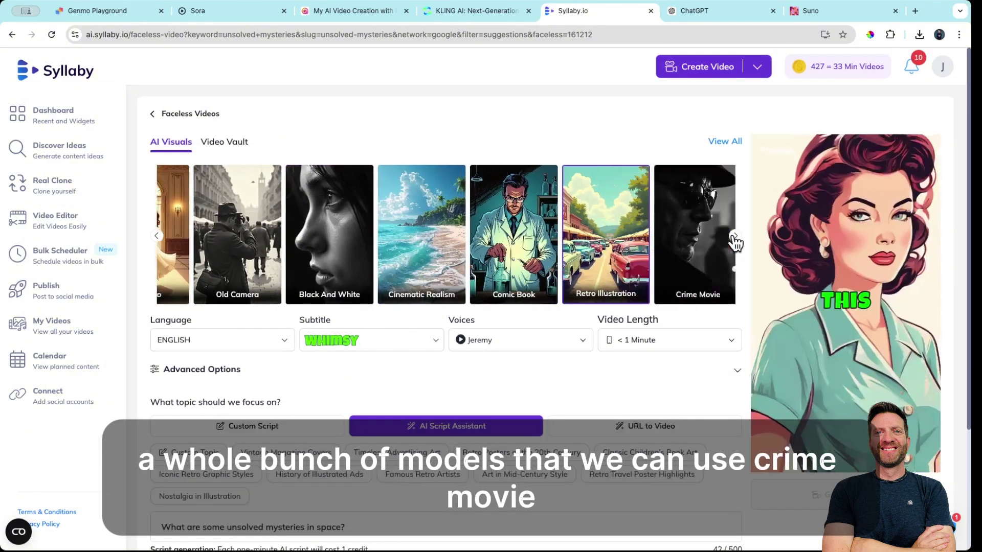
{"action": "left_click", "coordinate": [734, 243]}
{"action": "left_click", "coordinate": [734, 244]}
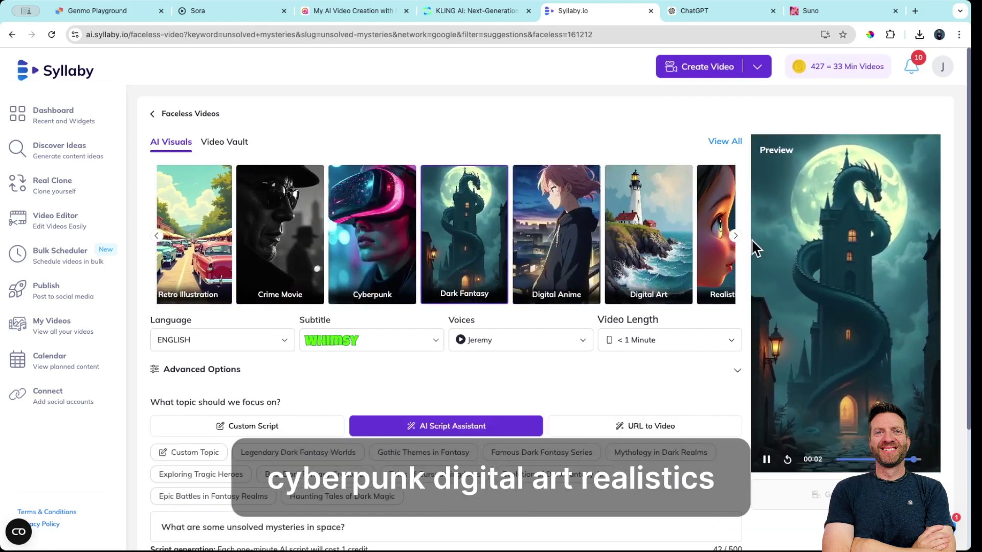
{"action": "left_click", "coordinate": [736, 237]}
{"action": "left_click", "coordinate": [737, 238]}
{"action": "left_click", "coordinate": [736, 239]}
{"action": "left_click", "coordinate": [737, 237]}
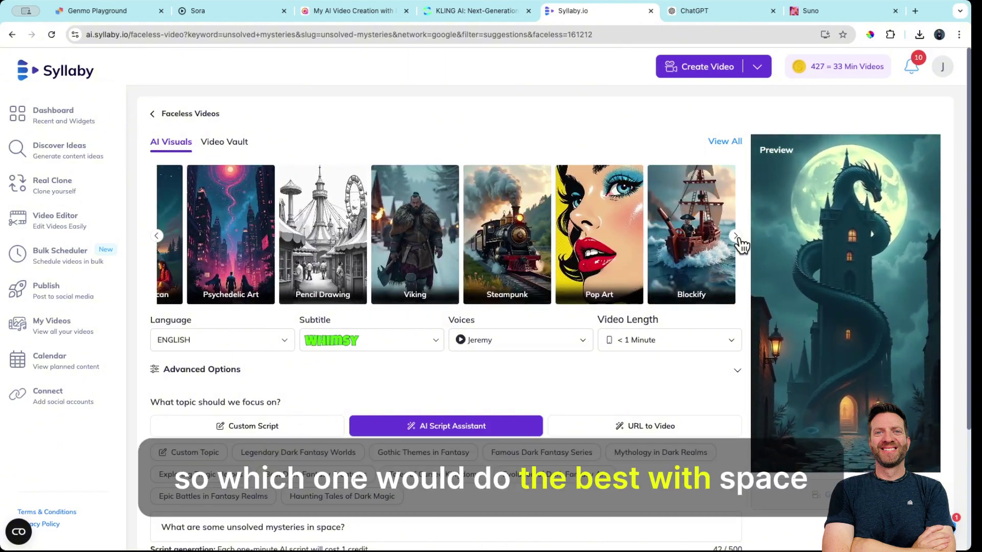
{"action": "left_click", "coordinate": [159, 244]}
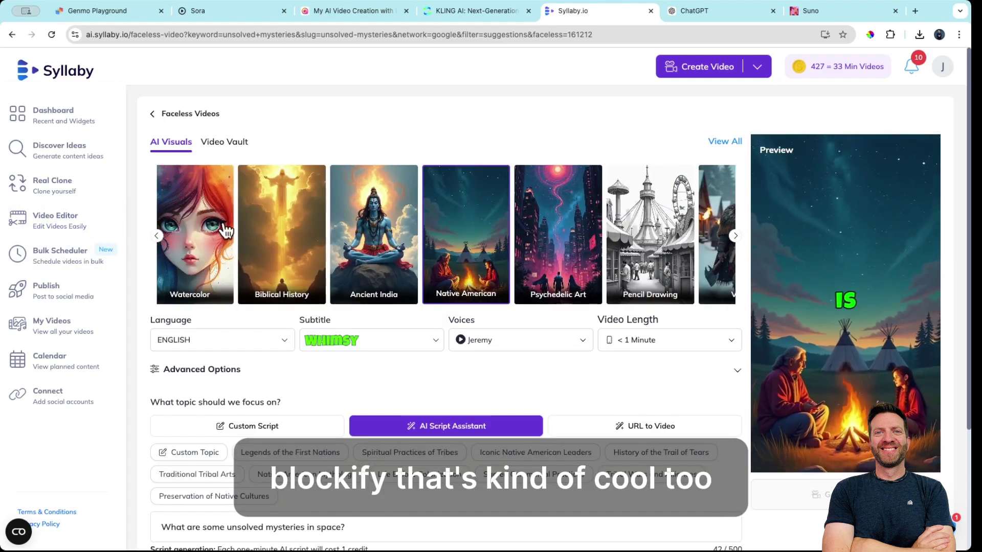
{"action": "left_click", "coordinate": [733, 237]}
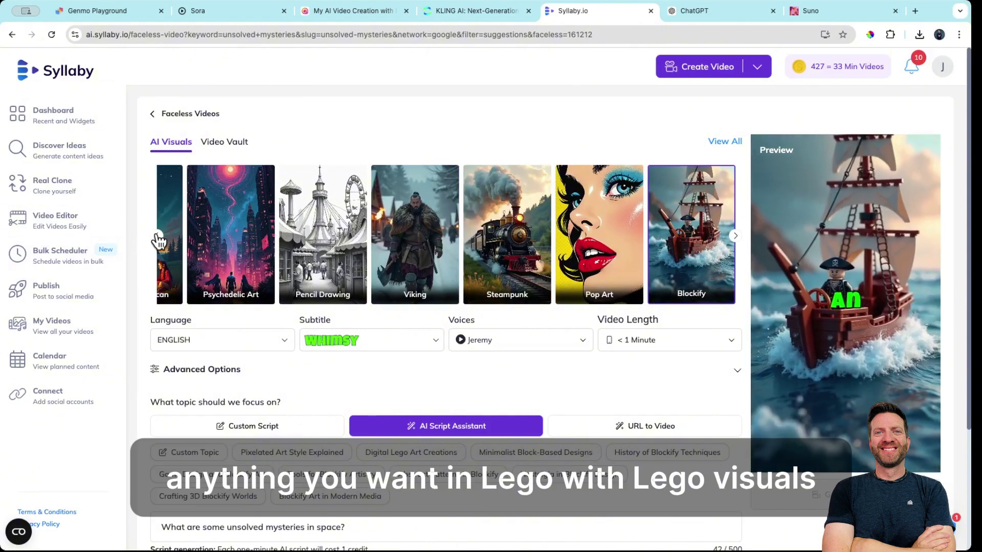
Page back past Greek Mythology, select Futuristic Sci-Fi, and view the subtitle style choices.
{"action": "left_click", "coordinate": [159, 241]}
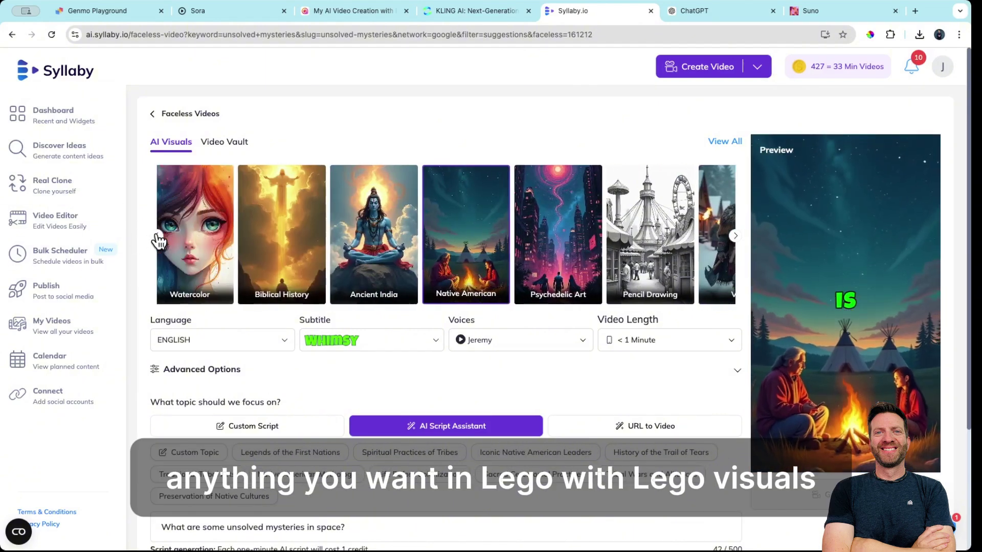
{"action": "left_click", "coordinate": [159, 242]}
{"action": "left_click", "coordinate": [158, 242]}
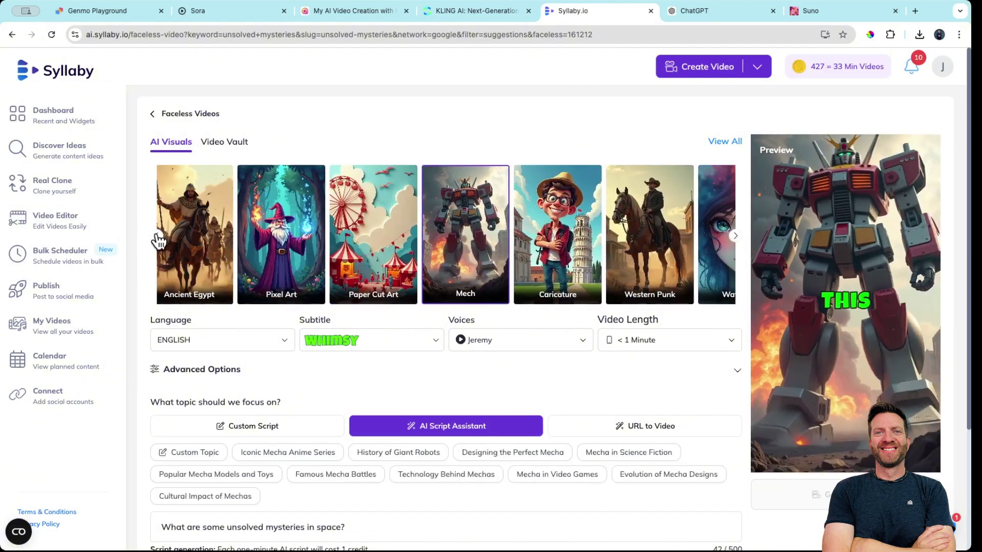
{"action": "left_click", "coordinate": [159, 242]}
{"action": "left_click", "coordinate": [159, 242]}
{"action": "left_click", "coordinate": [159, 242]}
{"action": "left_click", "coordinate": [159, 241]}
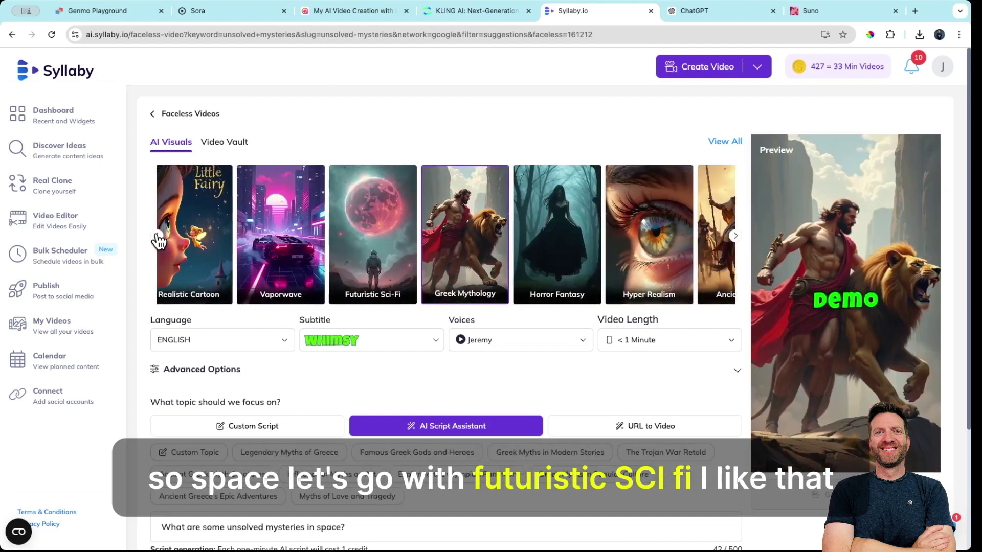
{"action": "left_click", "coordinate": [377, 243]}
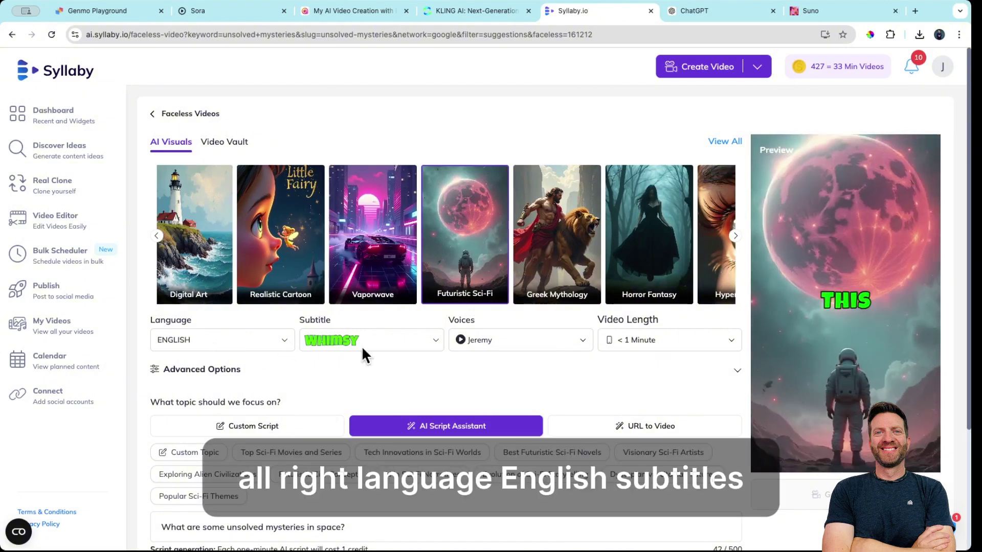
{"action": "left_click", "coordinate": [380, 340]}
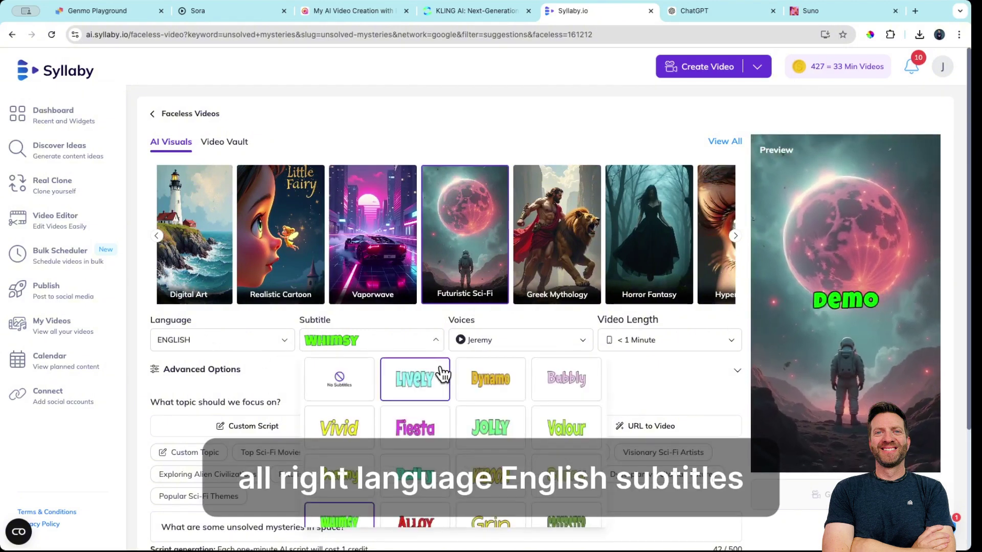
{"action": "scroll", "coordinate": [438, 375], "scroll_direction": "up", "scroll_amount": 1}
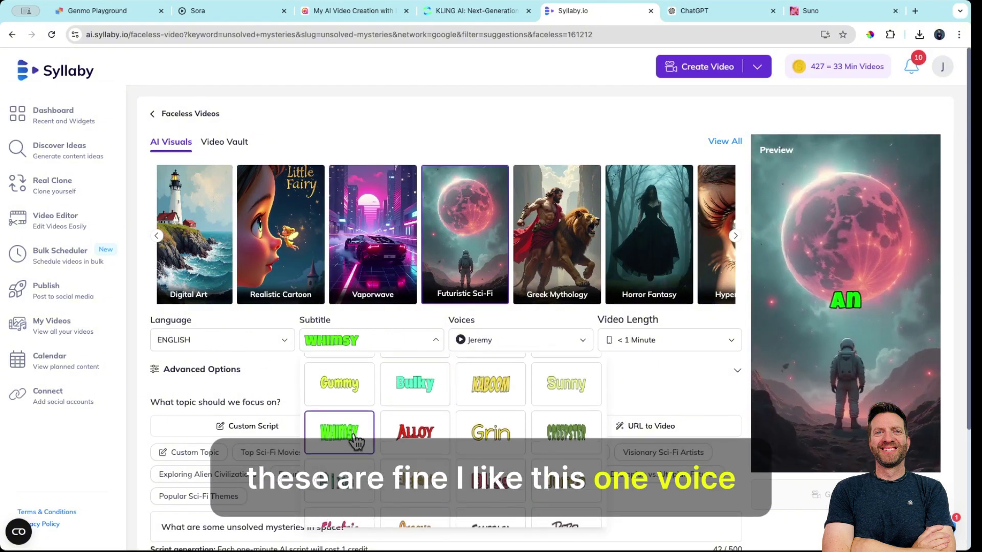
Keep Whimsy subtitles, sample the cloned, George and Adam voices, and select Adam.
{"action": "left_click", "coordinate": [582, 339]}
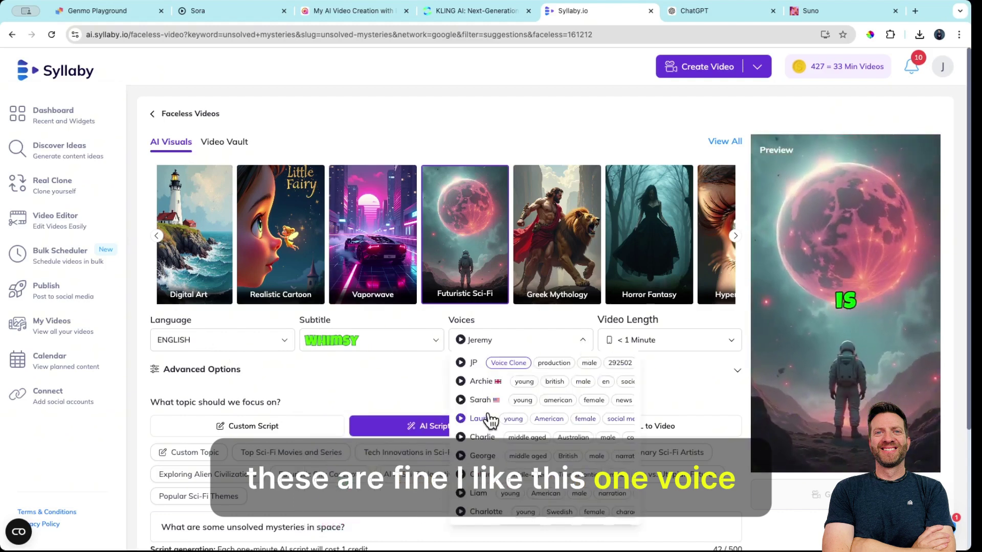
{"action": "scroll", "coordinate": [489, 420], "scroll_direction": "down", "scroll_amount": 2}
{"action": "scroll", "coordinate": [489, 421], "scroll_direction": "down", "scroll_amount": 2}
{"action": "scroll", "coordinate": [489, 420], "scroll_direction": "down", "scroll_amount": 2}
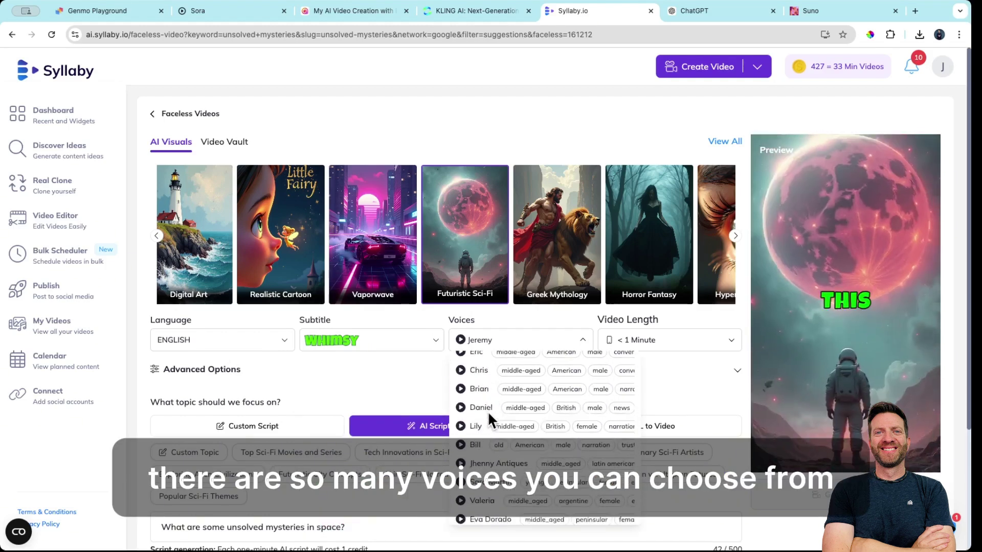
{"action": "scroll", "coordinate": [489, 420], "scroll_direction": "down", "scroll_amount": 2}
{"action": "scroll", "coordinate": [489, 412], "scroll_direction": "up", "scroll_amount": 5}
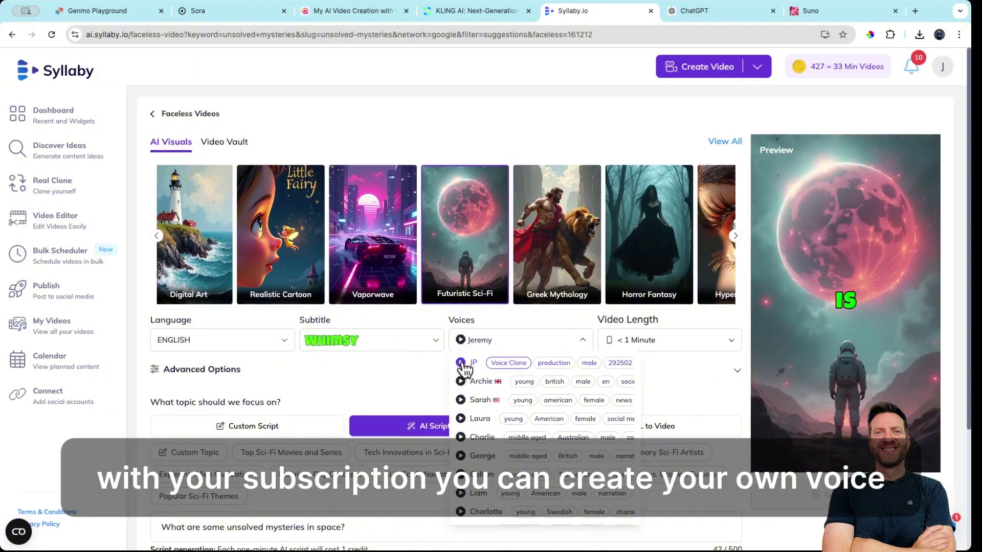
{"action": "left_click", "coordinate": [462, 363]}
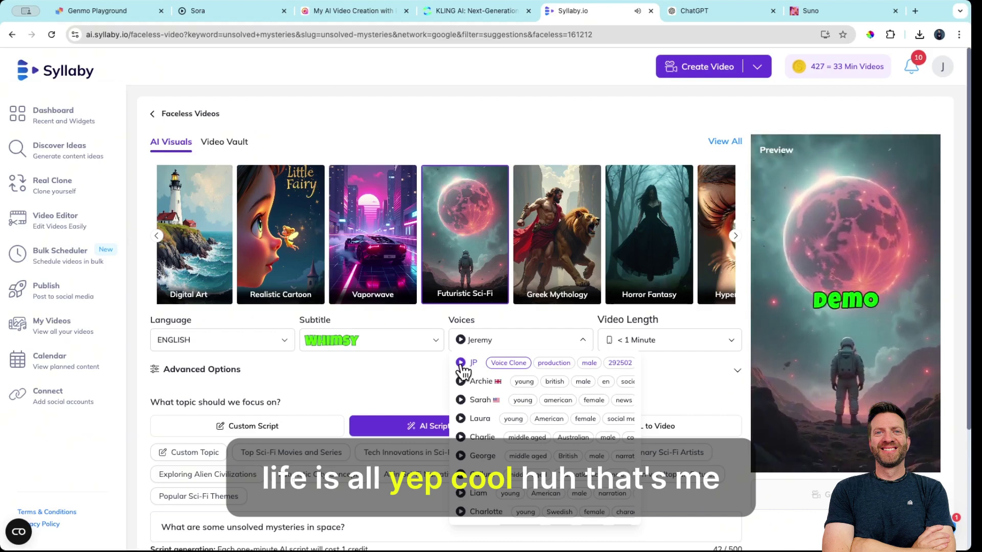
{"action": "left_click", "coordinate": [461, 364]}
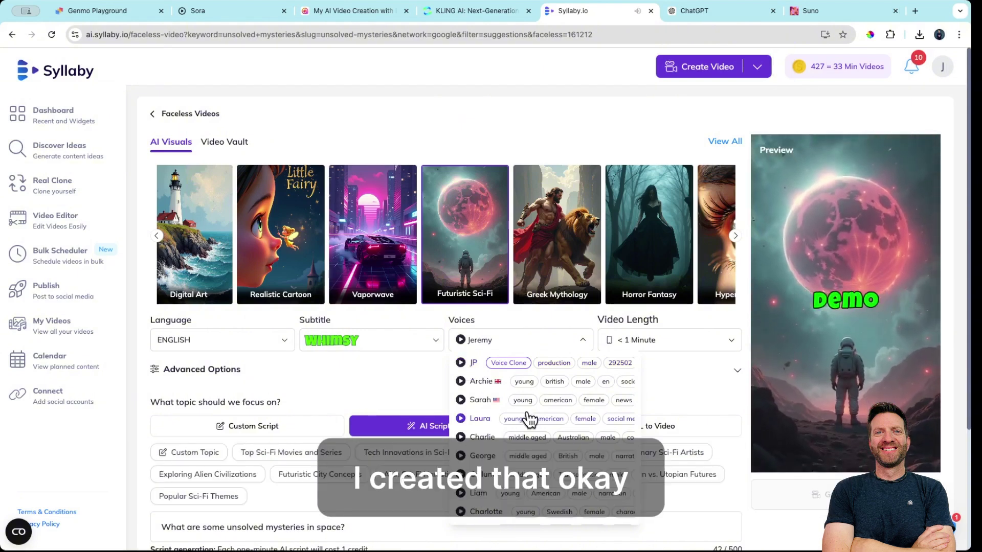
{"action": "scroll", "coordinate": [515, 414], "scroll_direction": "down", "scroll_amount": 2}
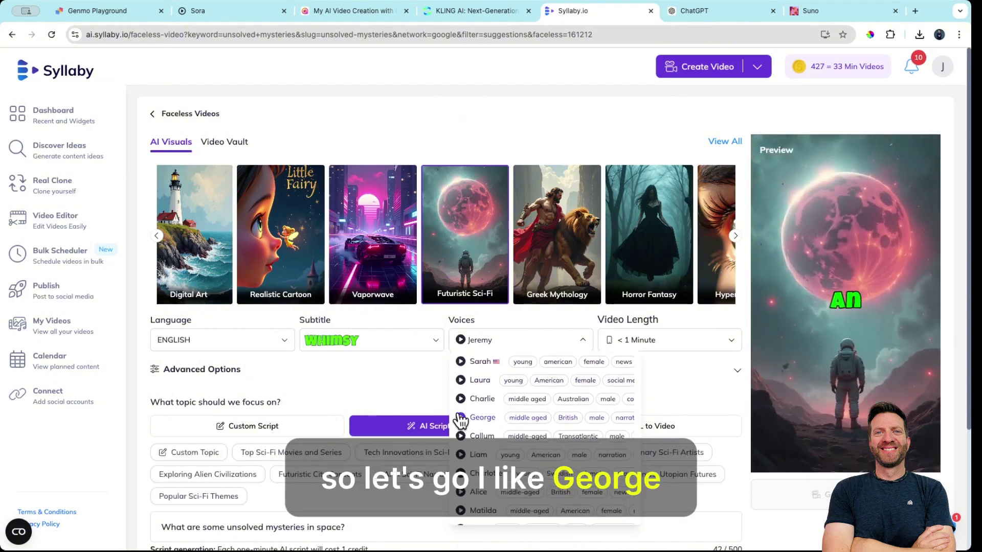
{"action": "left_click", "coordinate": [461, 418]}
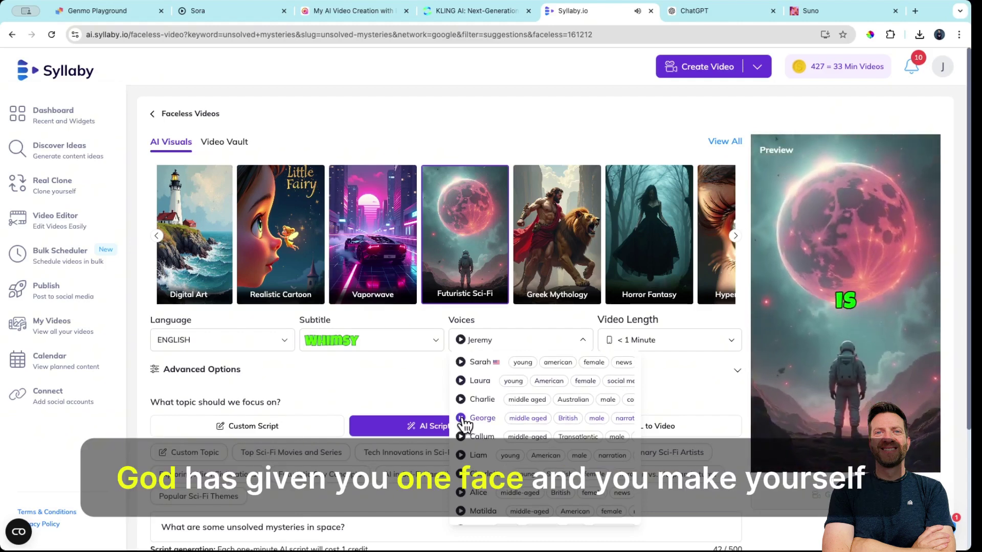
{"action": "scroll", "coordinate": [464, 425], "scroll_direction": "down", "scroll_amount": 3}
{"action": "scroll", "coordinate": [468, 425], "scroll_direction": "down", "scroll_amount": 2}
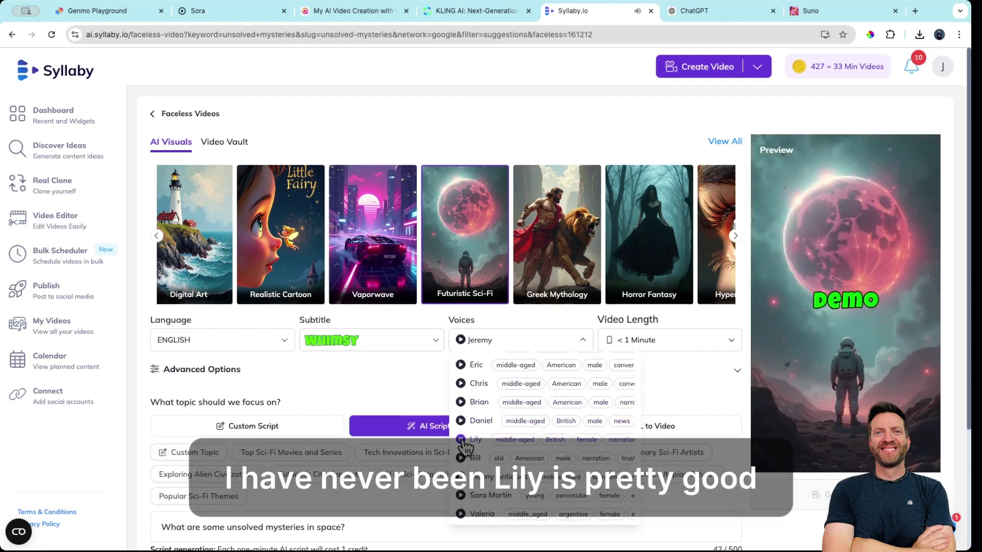
{"action": "scroll", "coordinate": [465, 447], "scroll_direction": "down", "scroll_amount": 2}
{"action": "scroll", "coordinate": [464, 420], "scroll_direction": "down", "scroll_amount": 3}
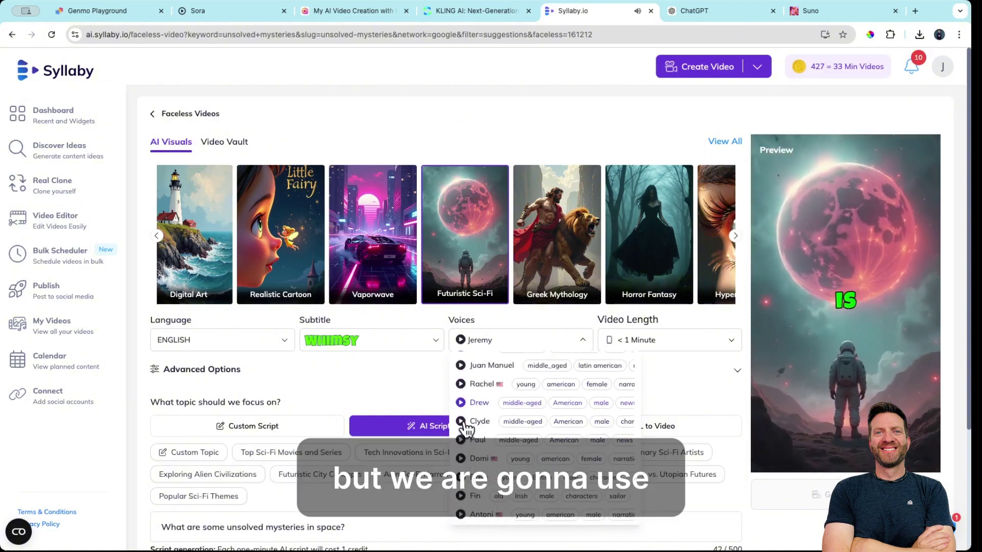
{"action": "scroll", "coordinate": [464, 424], "scroll_direction": "down", "scroll_amount": 3}
{"action": "scroll", "coordinate": [465, 428], "scroll_direction": "down", "scroll_amount": 3}
{"action": "scroll", "coordinate": [465, 428], "scroll_direction": "down", "scroll_amount": 3}
{"action": "scroll", "coordinate": [465, 428], "scroll_direction": "down", "scroll_amount": 3}
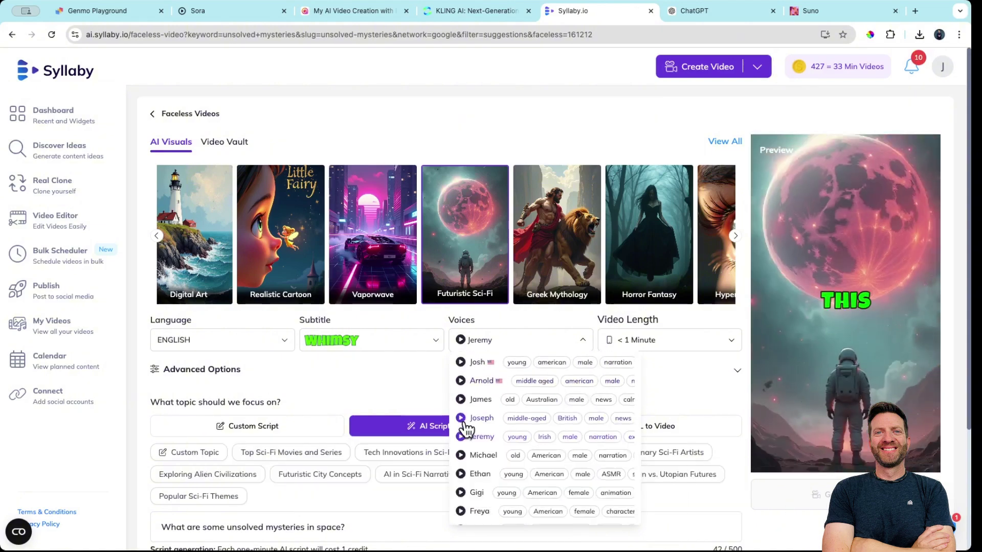
{"action": "scroll", "coordinate": [465, 428], "scroll_direction": "down", "scroll_amount": 3}
{"action": "scroll", "coordinate": [464, 428], "scroll_direction": "down", "scroll_amount": 3}
{"action": "scroll", "coordinate": [466, 428], "scroll_direction": "down", "scroll_amount": 2}
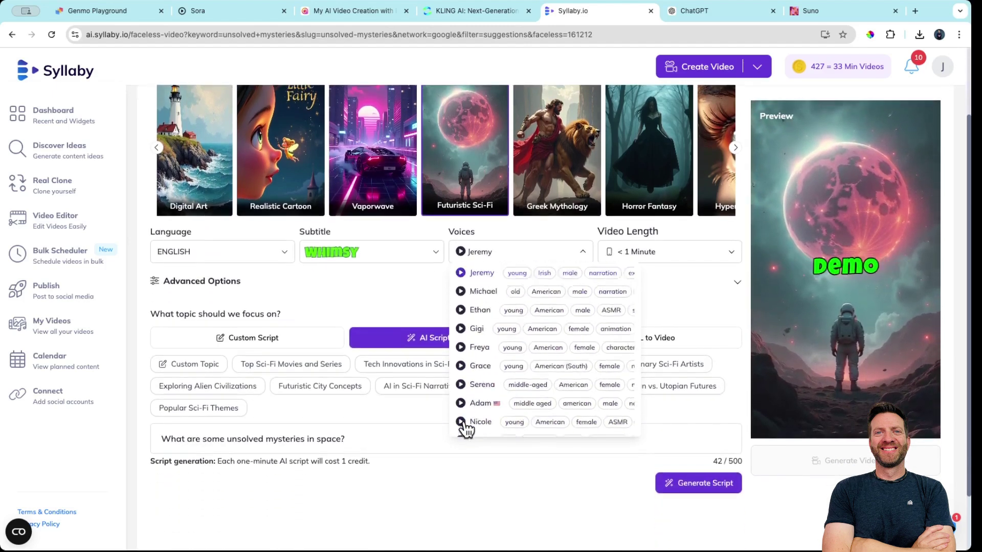
{"action": "scroll", "coordinate": [466, 411], "scroll_direction": "up", "scroll_amount": 3}
{"action": "scroll", "coordinate": [491, 360], "scroll_direction": "down", "scroll_amount": 2}
{"action": "scroll", "coordinate": [494, 365], "scroll_direction": "down", "scroll_amount": 1}
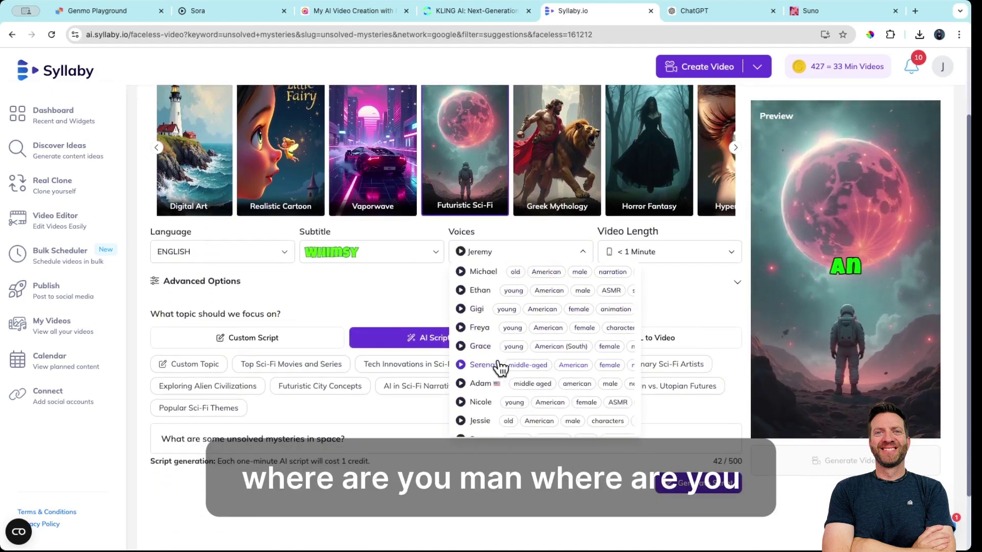
{"action": "scroll", "coordinate": [495, 368], "scroll_direction": "down", "scroll_amount": 1}
{"action": "left_click", "coordinate": [460, 312]}
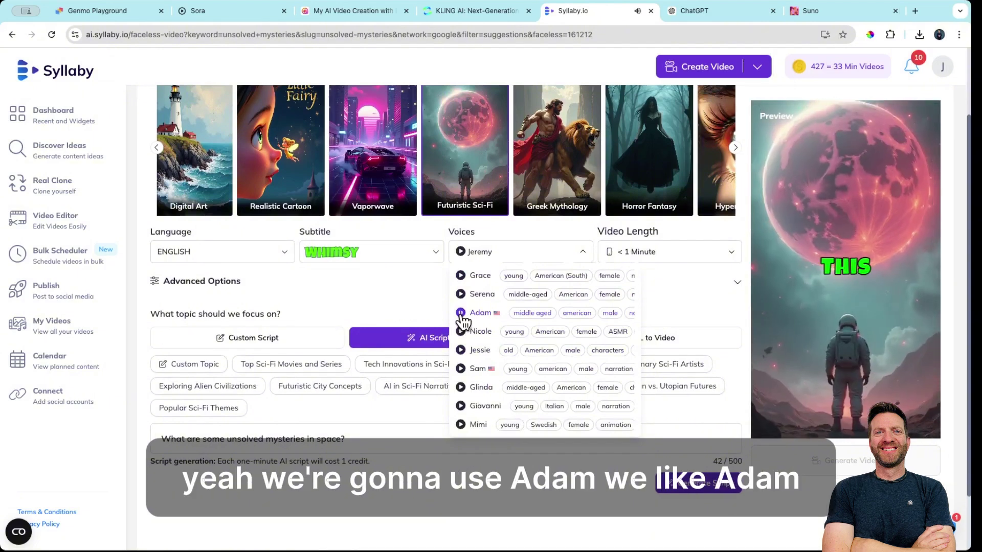
{"action": "left_click", "coordinate": [479, 315]}
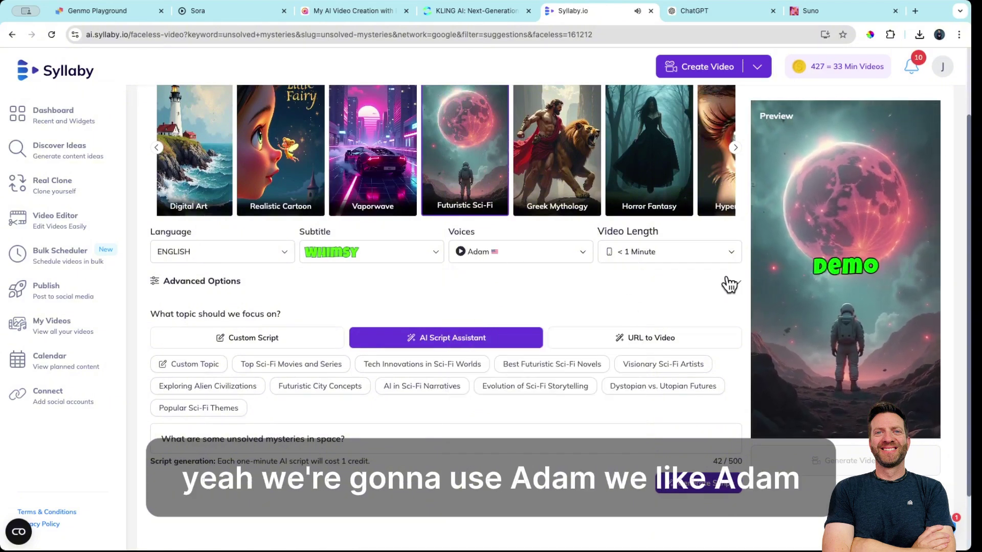
{"action": "left_click", "coordinate": [727, 252]}
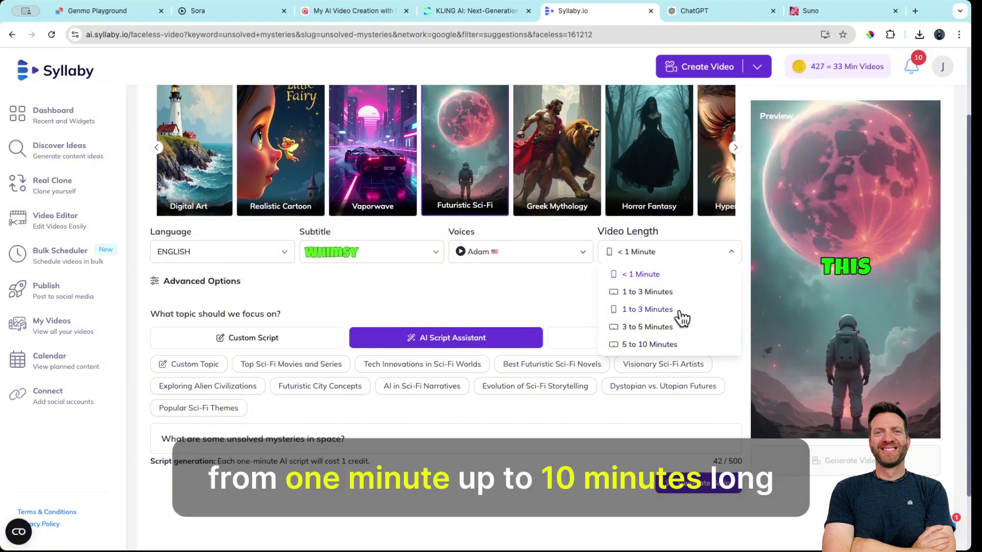
{"action": "left_click", "coordinate": [536, 291]}
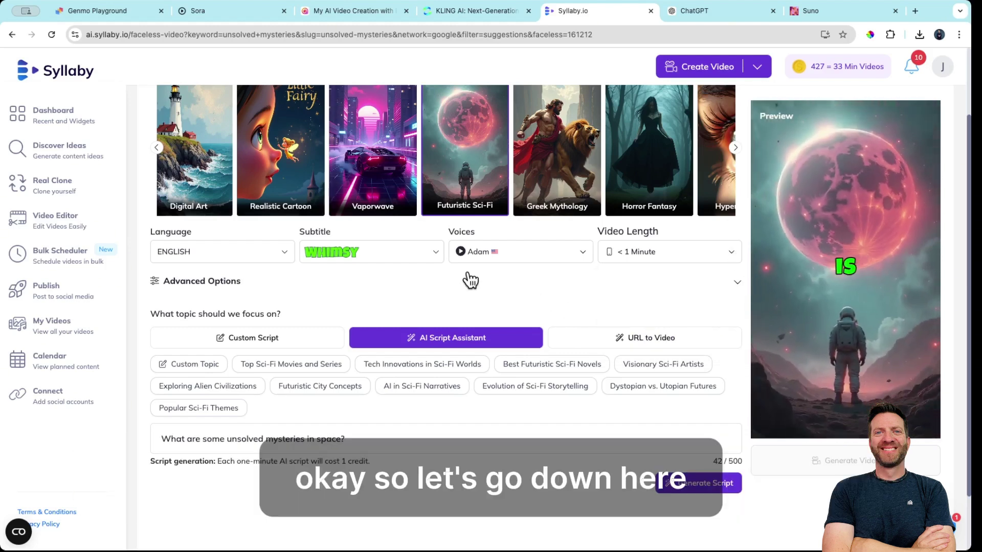
{"action": "scroll", "coordinate": [466, 281], "scroll_direction": "down", "scroll_amount": 1}
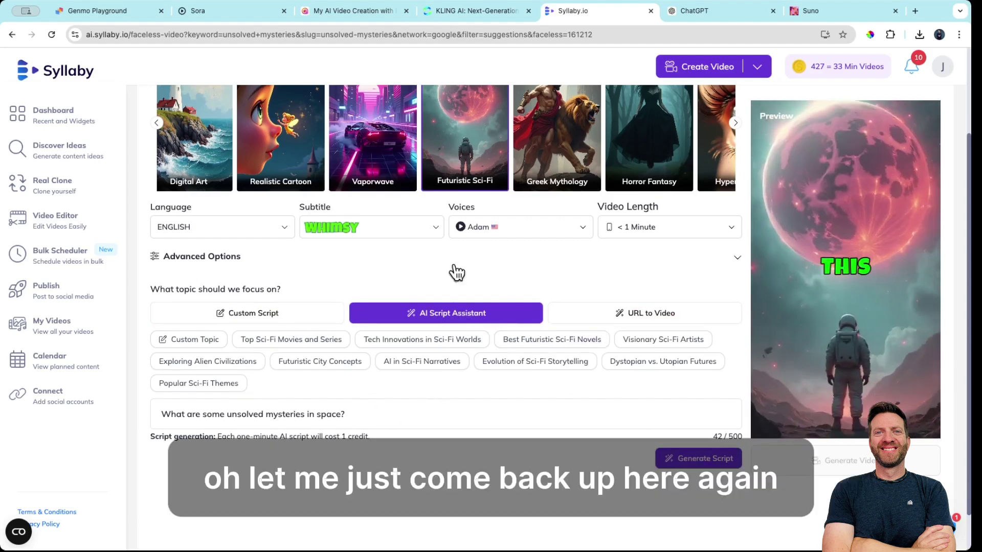
In Advanced Options, place subtitles at the bottom and keep the Karaoke animation.
{"action": "left_click", "coordinate": [171, 259]}
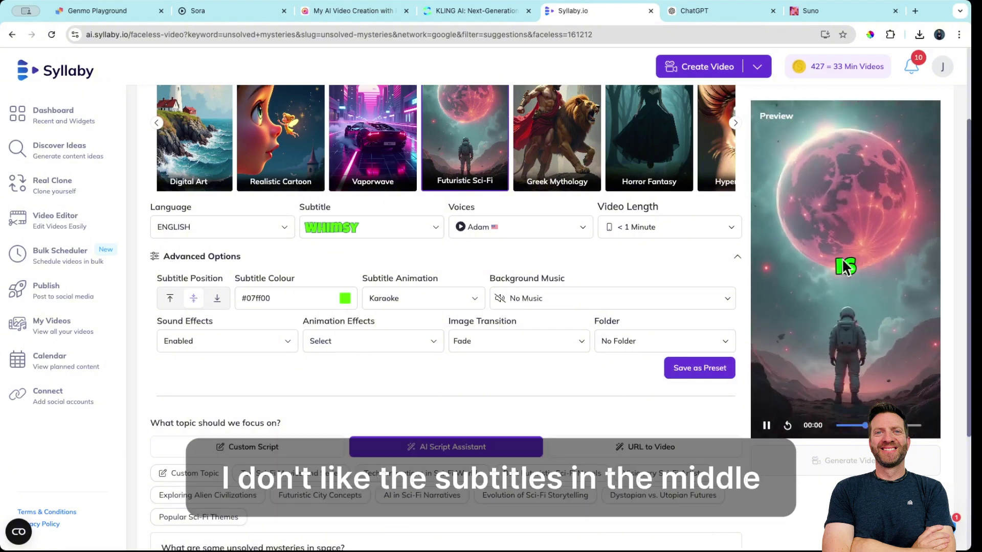
{"action": "left_click", "coordinate": [219, 301]}
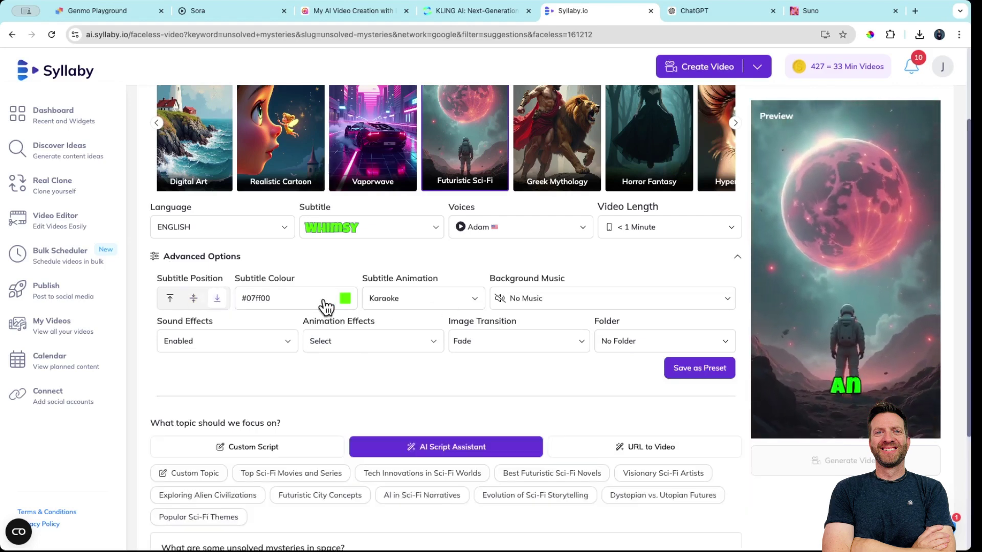
{"action": "left_click", "coordinate": [325, 304]}
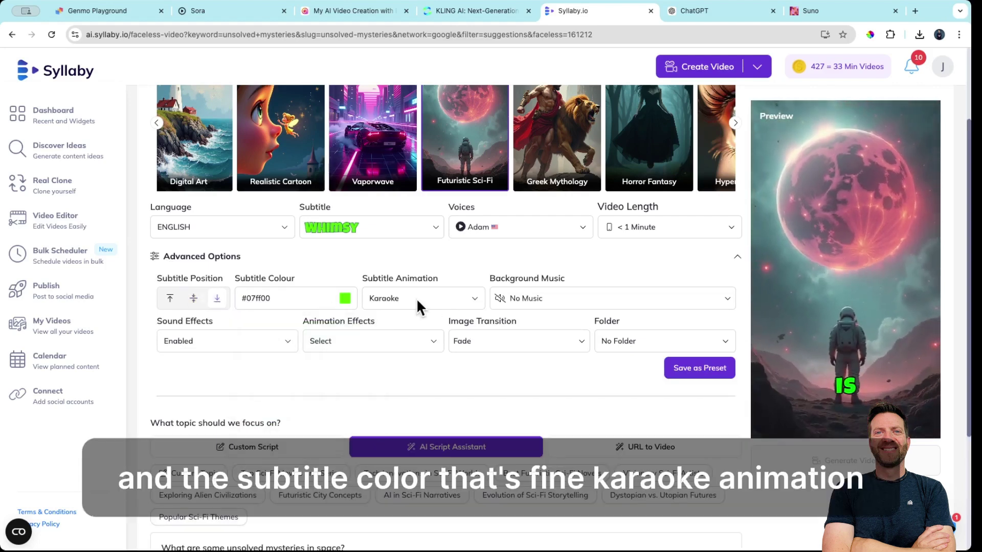
{"action": "left_click", "coordinate": [421, 298]}
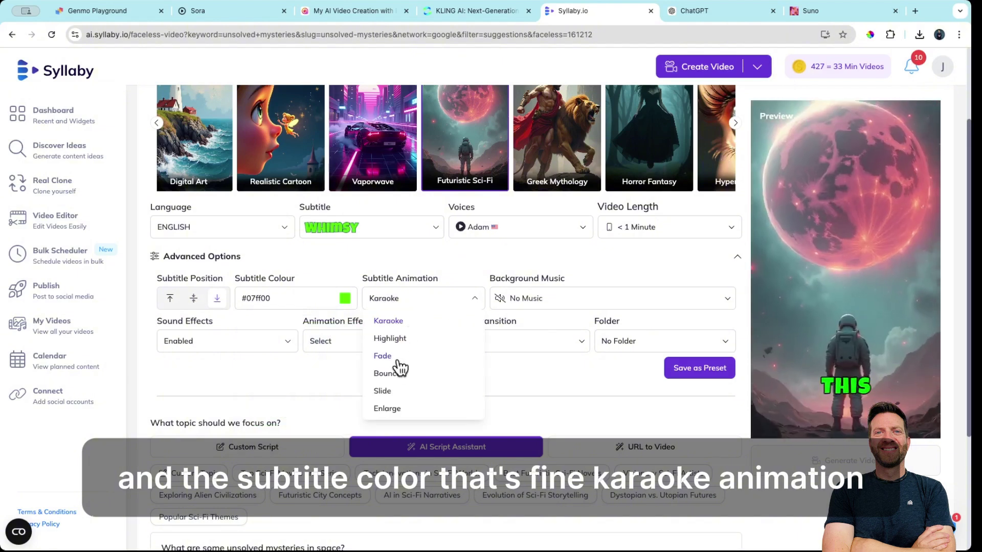
{"action": "left_click", "coordinate": [472, 299]}
Set the background music to Contemporary Classical 2 from the Classical tracks.
{"action": "left_click", "coordinate": [557, 297]}
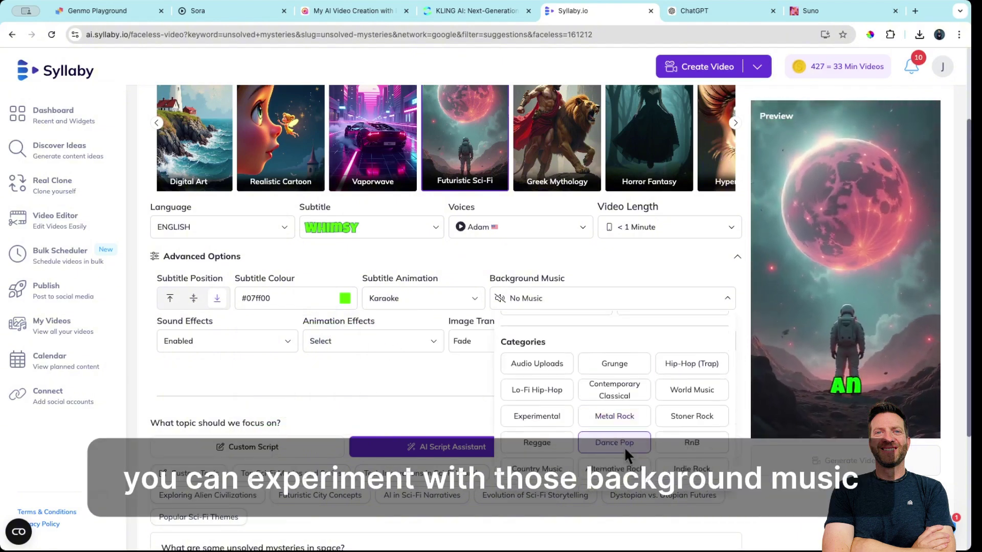
{"action": "scroll", "coordinate": [619, 437], "scroll_direction": "down", "scroll_amount": 3}
{"action": "scroll", "coordinate": [623, 445], "scroll_direction": "down", "scroll_amount": 2}
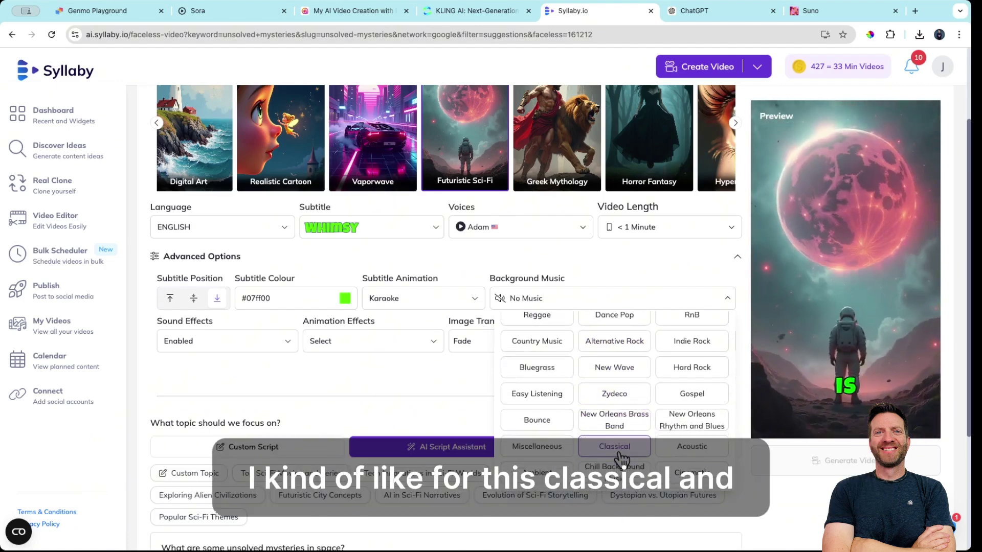
{"action": "left_click", "coordinate": [614, 446]}
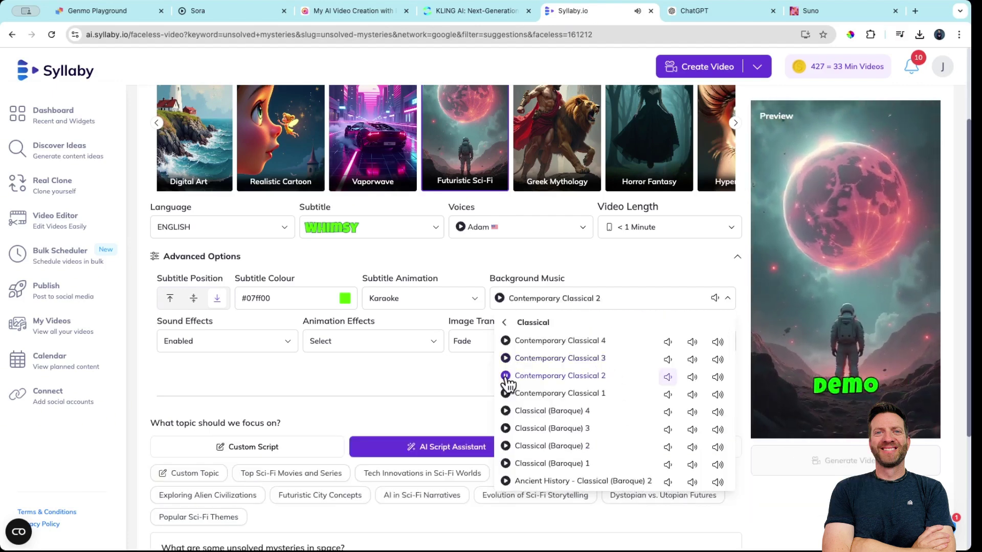
{"action": "left_click", "coordinate": [574, 374]}
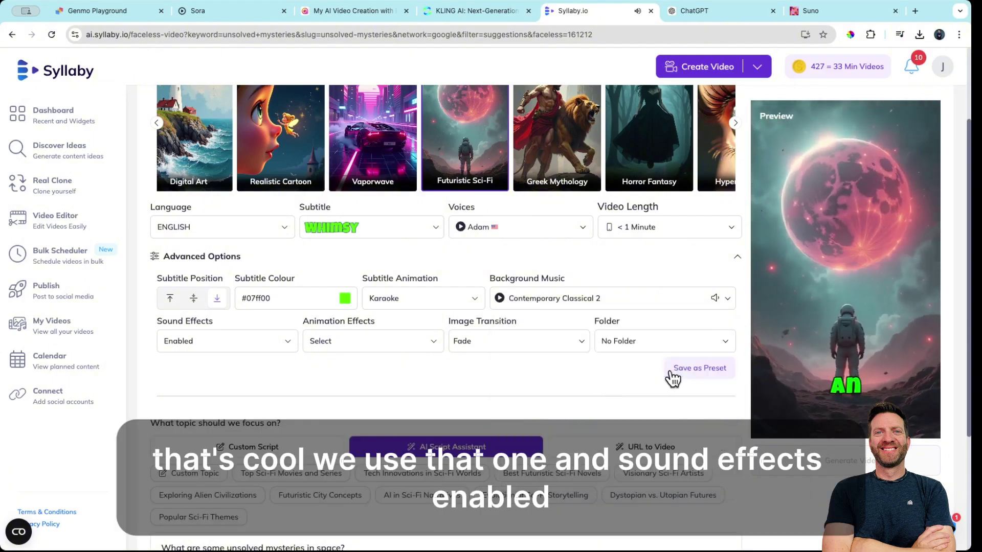
{"action": "scroll", "coordinate": [399, 350], "scroll_direction": "down", "scroll_amount": 3}
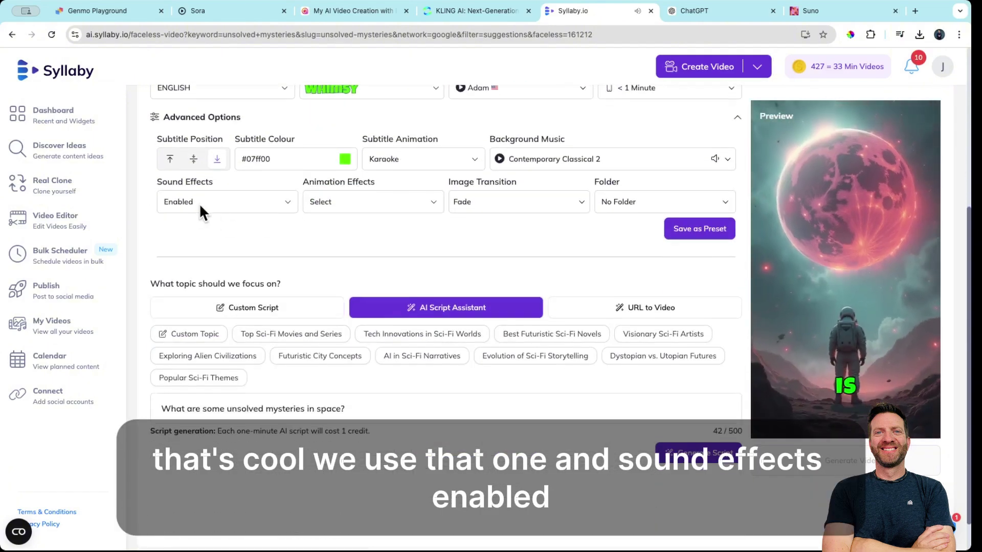
Keep sound effects enabled and try the Rain and Glitch animation effects.
{"action": "left_click", "coordinate": [199, 204]}
{"action": "left_click", "coordinate": [188, 224]}
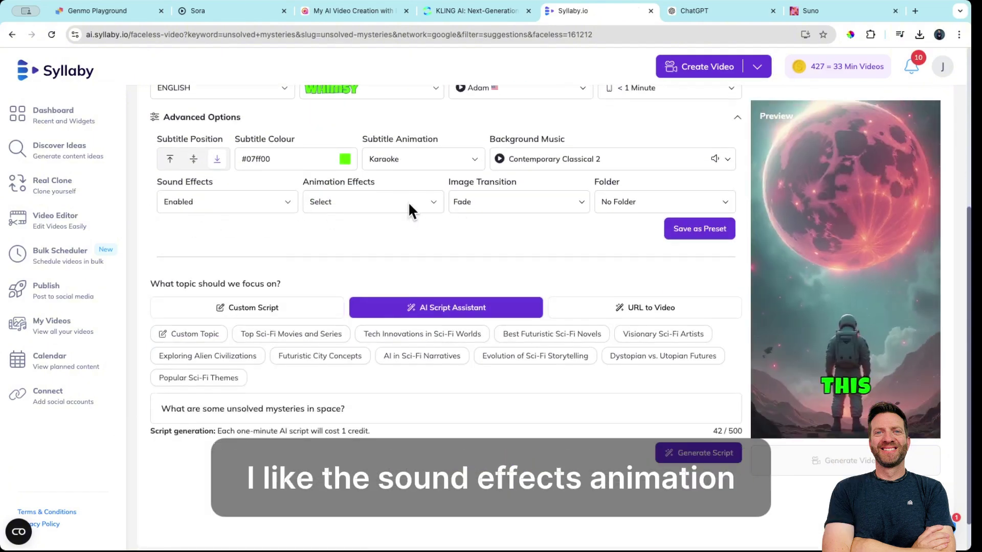
{"action": "left_click", "coordinate": [407, 201]}
{"action": "left_click", "coordinate": [326, 259]}
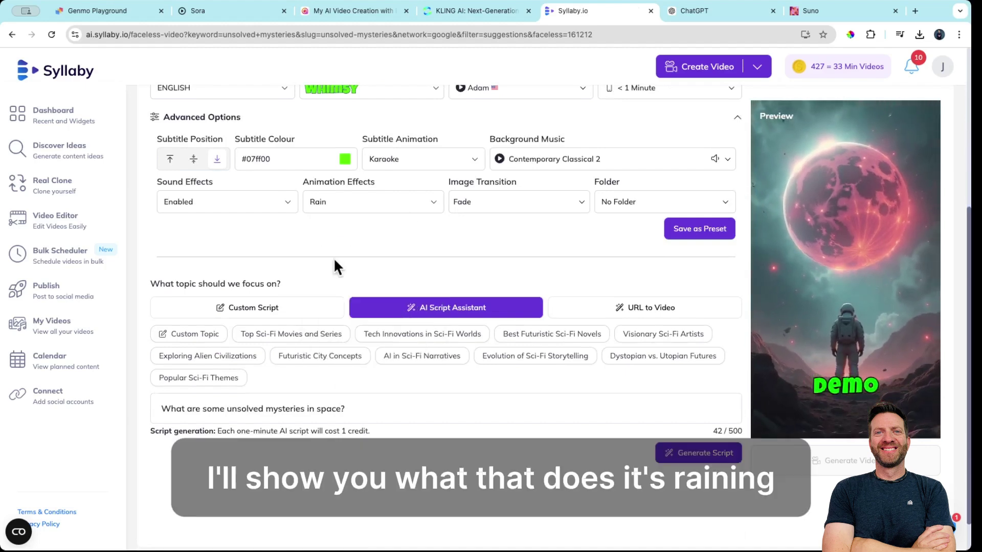
{"action": "left_click", "coordinate": [373, 198]}
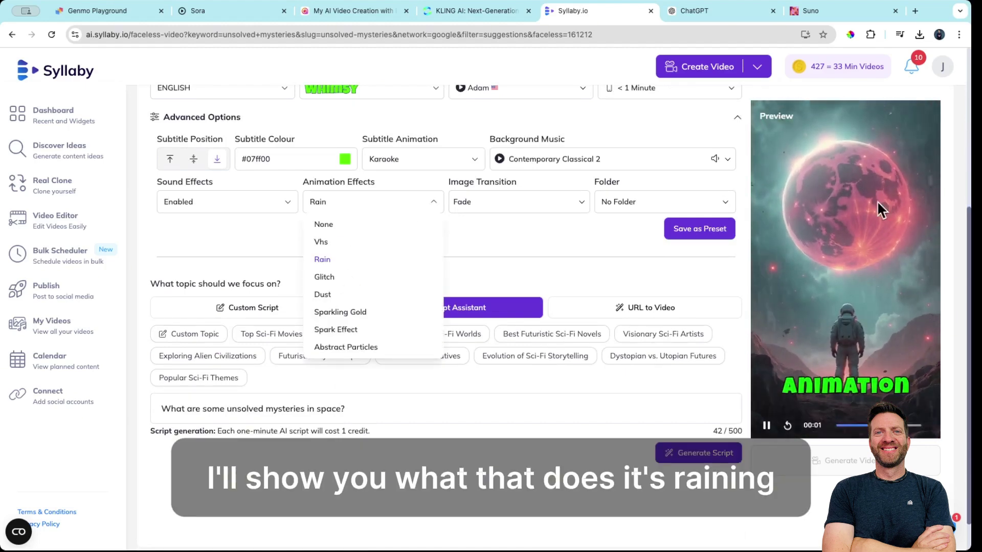
{"action": "left_click", "coordinate": [323, 277]}
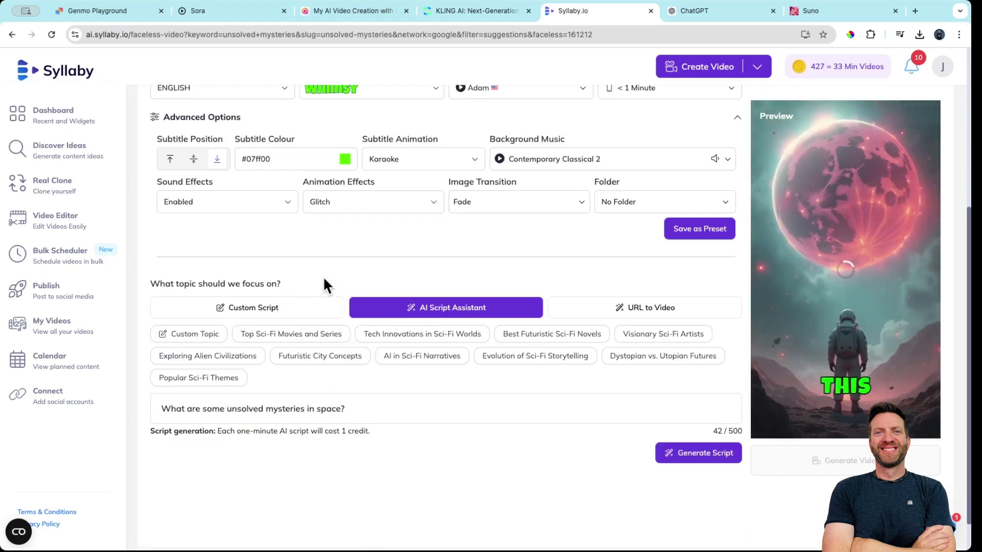
Try Sparkling Gold and Abstract Particles, then set the animation effect to Vhs.
{"action": "left_click", "coordinate": [393, 202]}
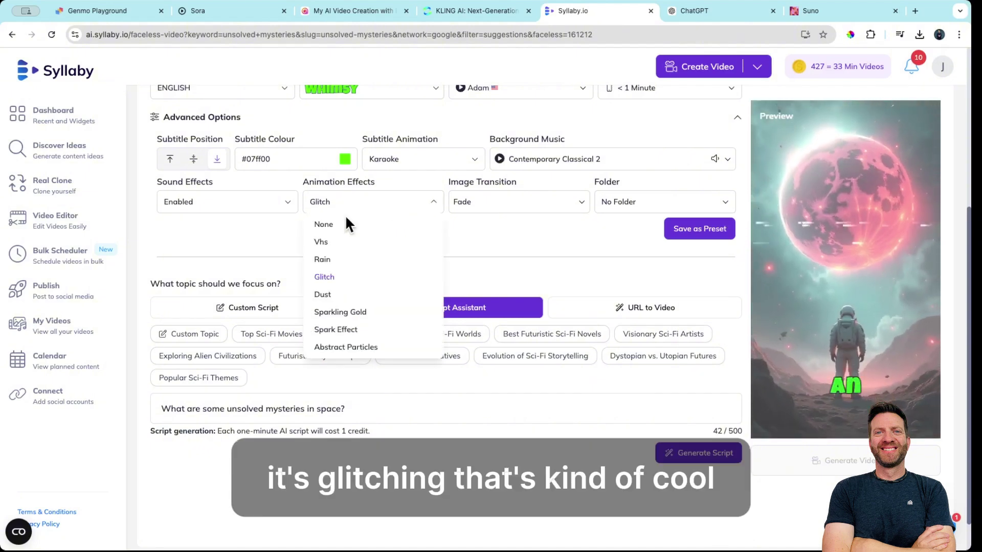
{"action": "left_click", "coordinate": [341, 312]}
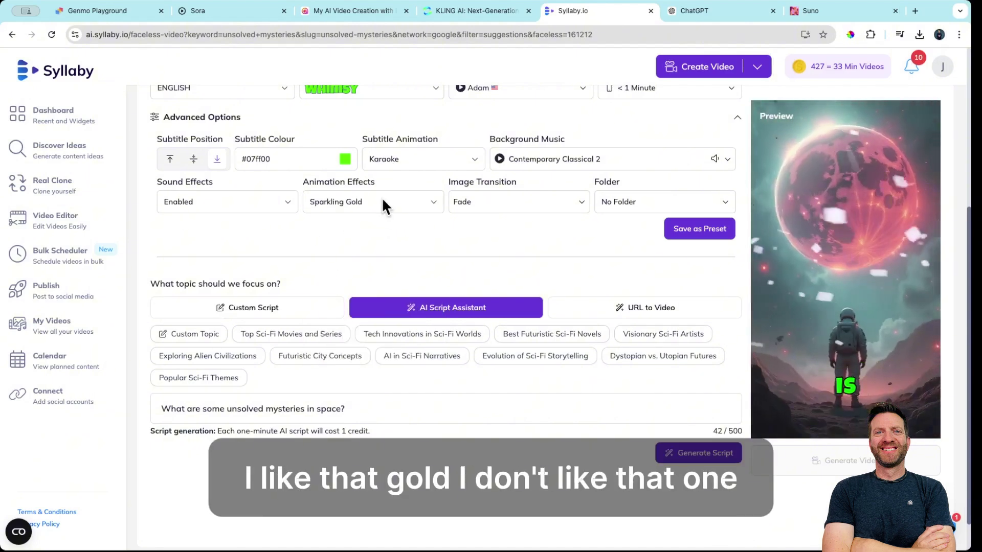
{"action": "left_click", "coordinate": [381, 202]}
{"action": "left_click", "coordinate": [359, 348]}
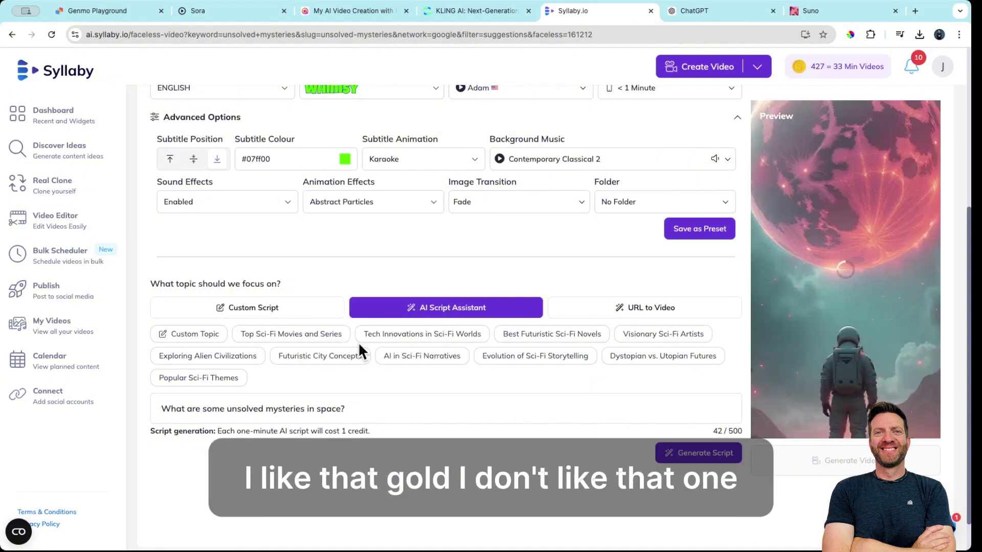
{"action": "left_click", "coordinate": [364, 201]}
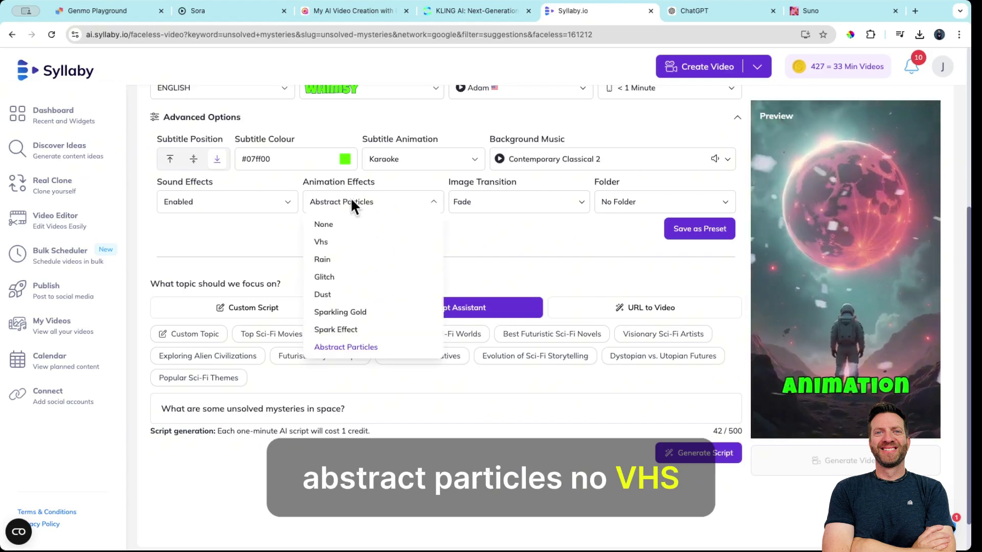
{"action": "left_click", "coordinate": [330, 241]}
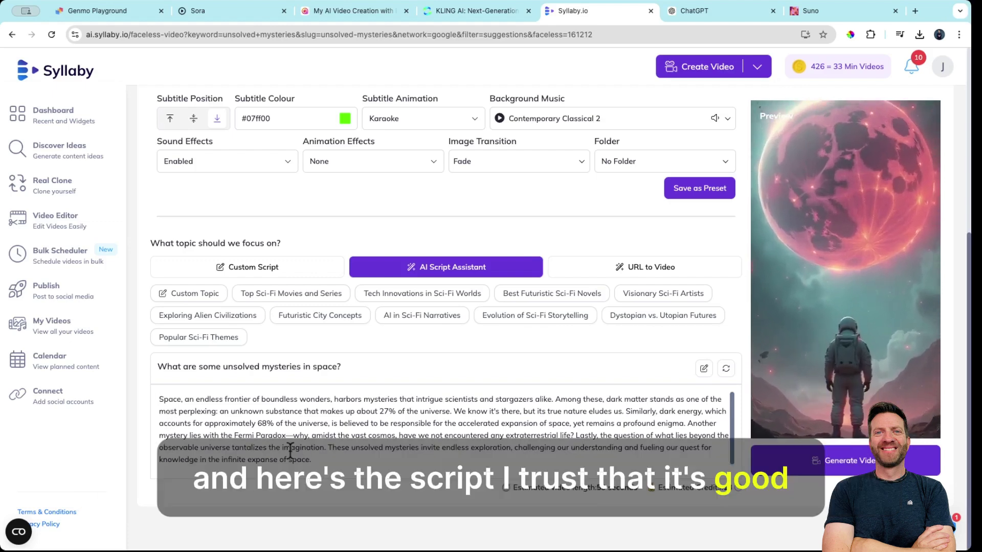
Select the generated space-mysteries script to review it, then start generating the video.
{"action": "left_click_drag", "start_coordinate": [310, 456], "coordinate": [164, 399]}
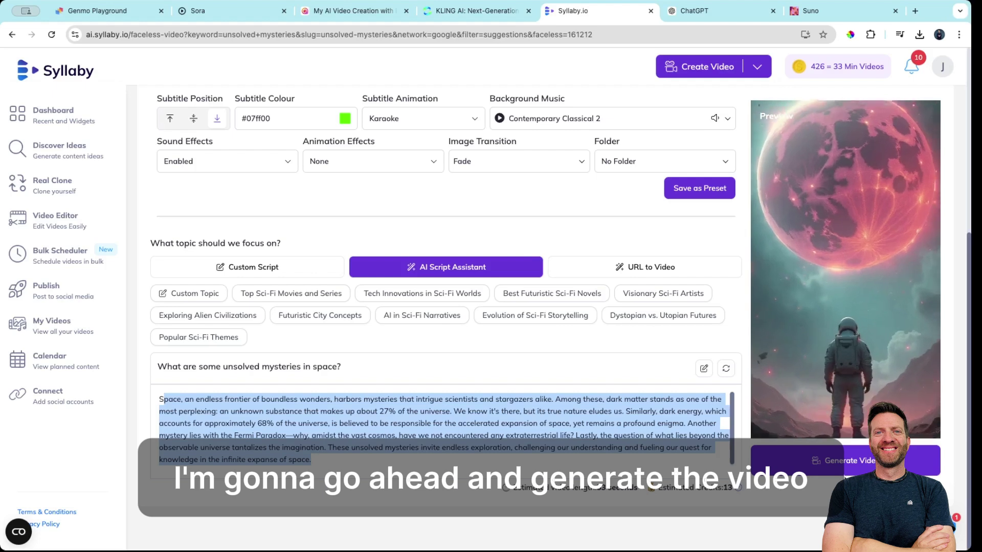
{"action": "left_click", "coordinate": [850, 466]}
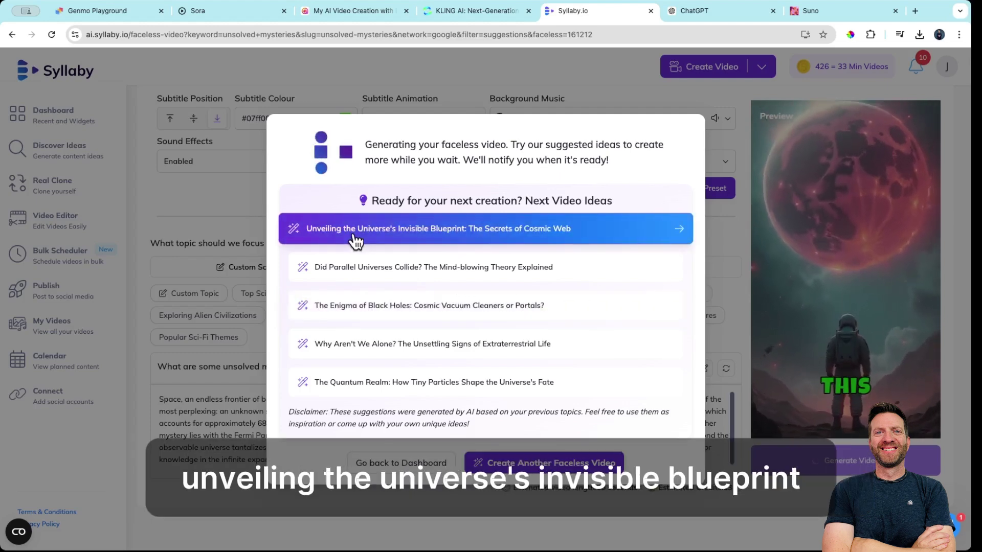
Look over the suggested next video ideas, then head back to the dashboard.
{"action": "left_click", "coordinate": [445, 238]}
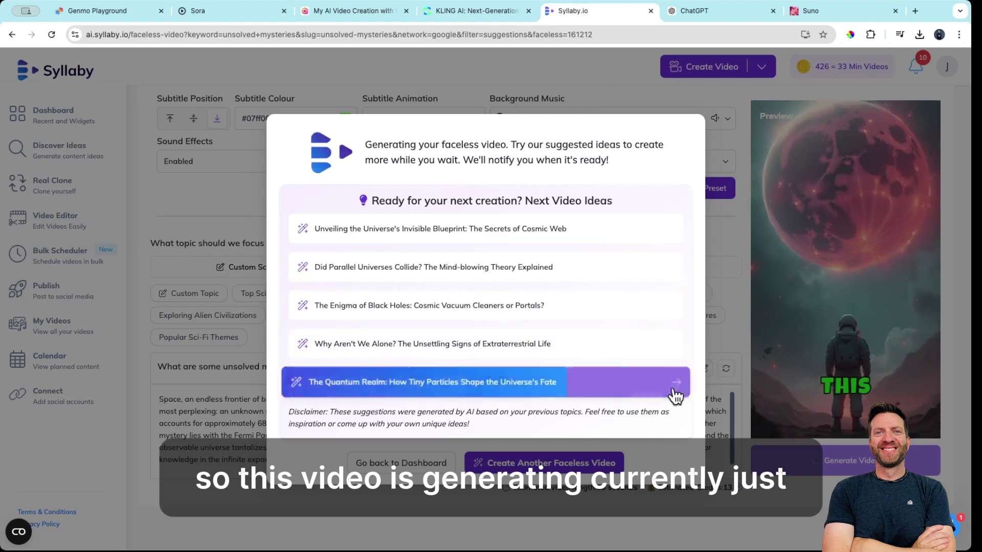
{"action": "left_click", "coordinate": [400, 463]}
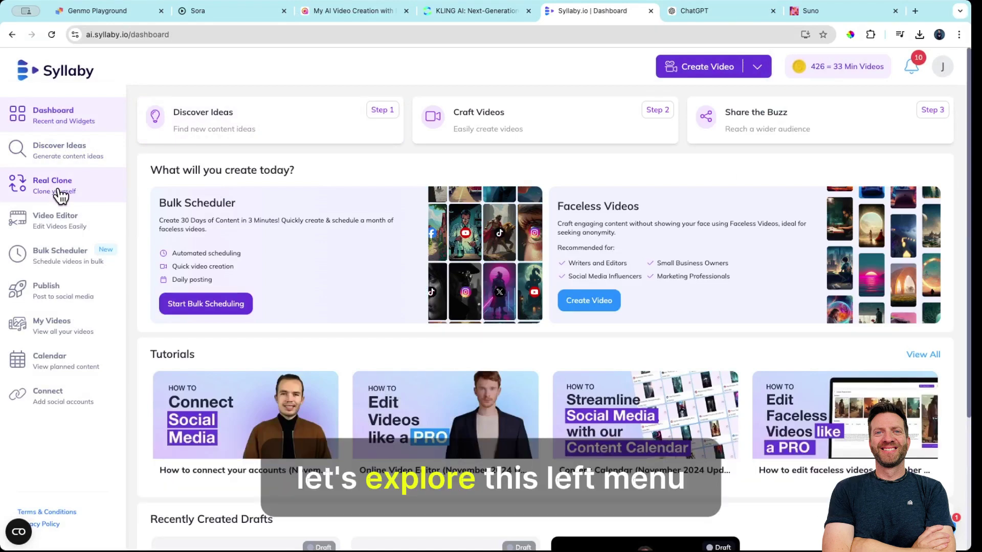
Open Real Clone to see the $499 studio avatar, $99 lite avatar and voice clone offers.
{"action": "left_click", "coordinate": [61, 191]}
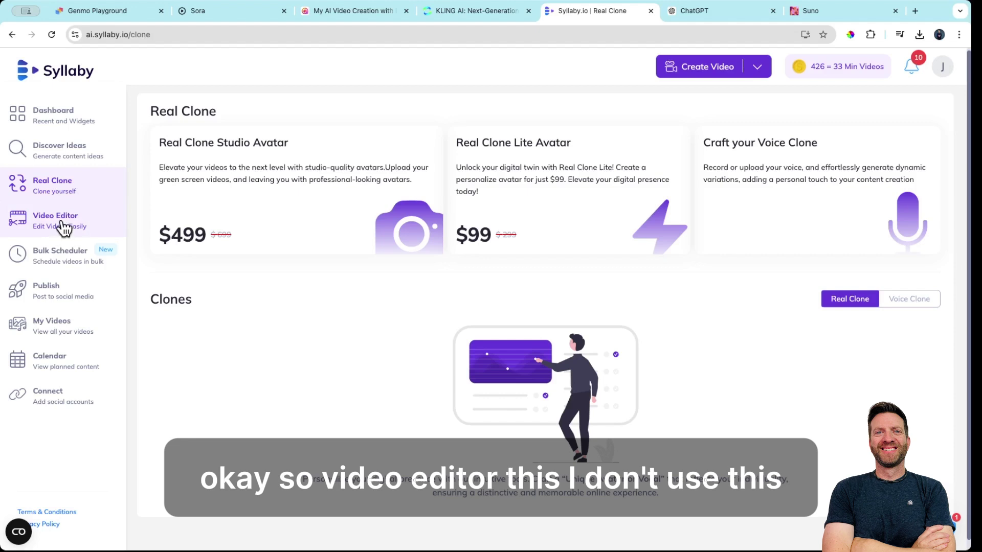
Start a new untitled video in the video editor from the left sidebar.
{"action": "left_click", "coordinate": [64, 229]}
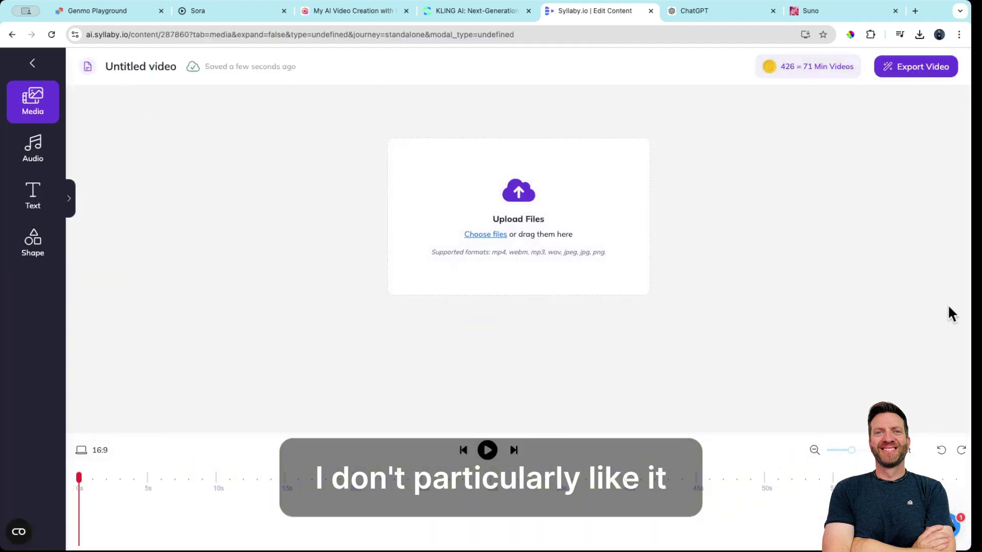
Browse stock music, text presets, shapes and media, adding one text preset to the video.
{"action": "left_click", "coordinate": [42, 159]}
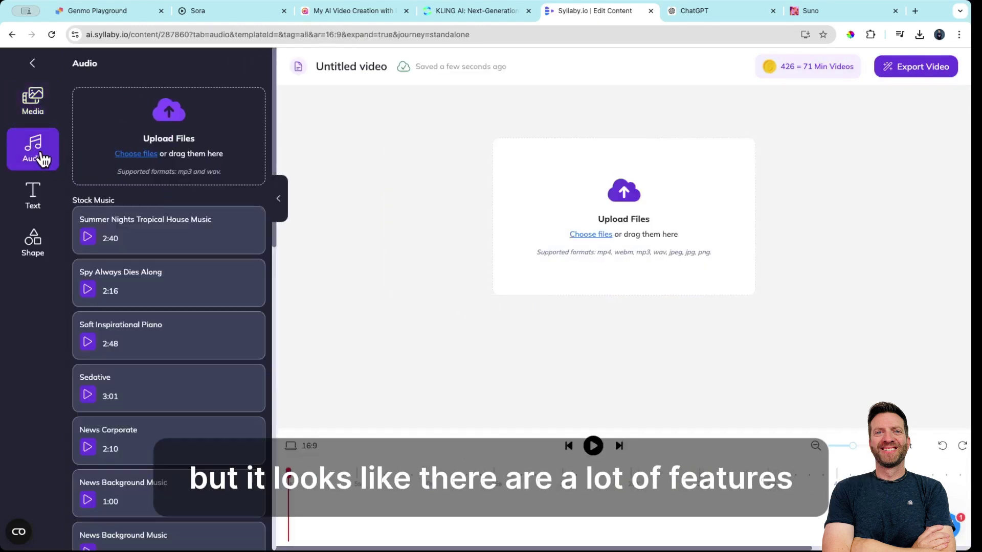
{"action": "scroll", "coordinate": [158, 254], "scroll_direction": "down", "scroll_amount": 1}
{"action": "scroll", "coordinate": [158, 253], "scroll_direction": "down", "scroll_amount": 2}
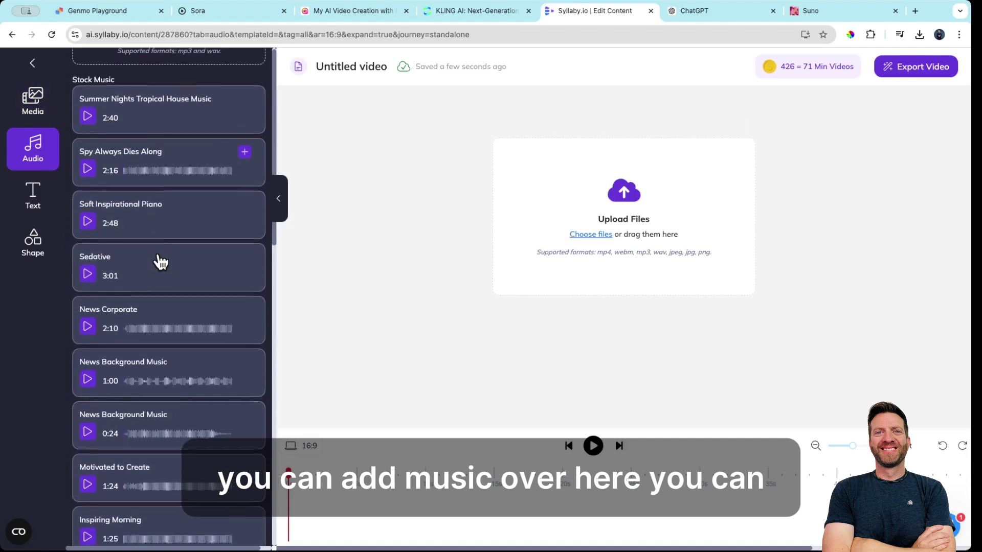
{"action": "scroll", "coordinate": [160, 262], "scroll_direction": "down", "scroll_amount": 5}
{"action": "scroll", "coordinate": [161, 261], "scroll_direction": "down", "scroll_amount": 3}
{"action": "scroll", "coordinate": [158, 259], "scroll_direction": "down", "scroll_amount": 1}
{"action": "scroll", "coordinate": [158, 258], "scroll_direction": "down", "scroll_amount": 5}
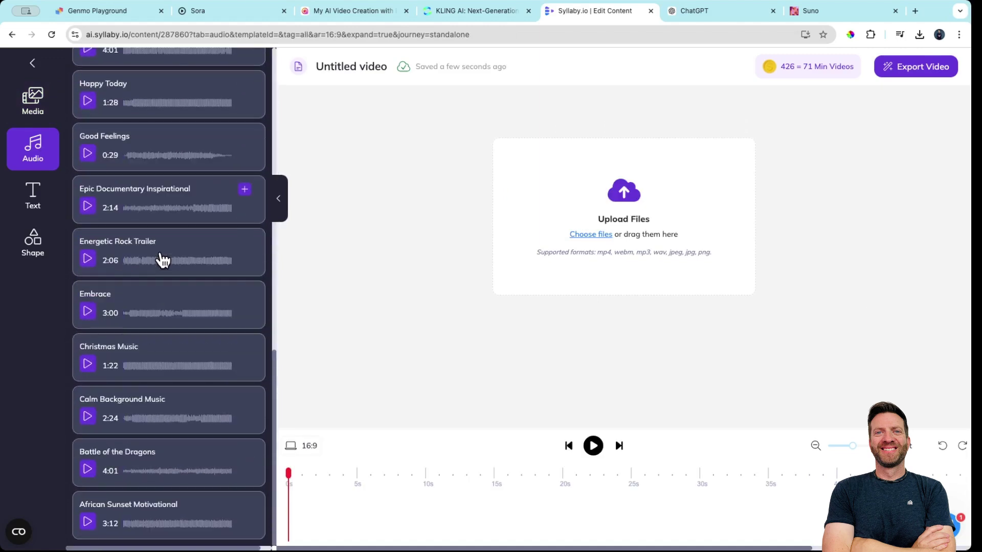
{"action": "left_click", "coordinate": [32, 196]}
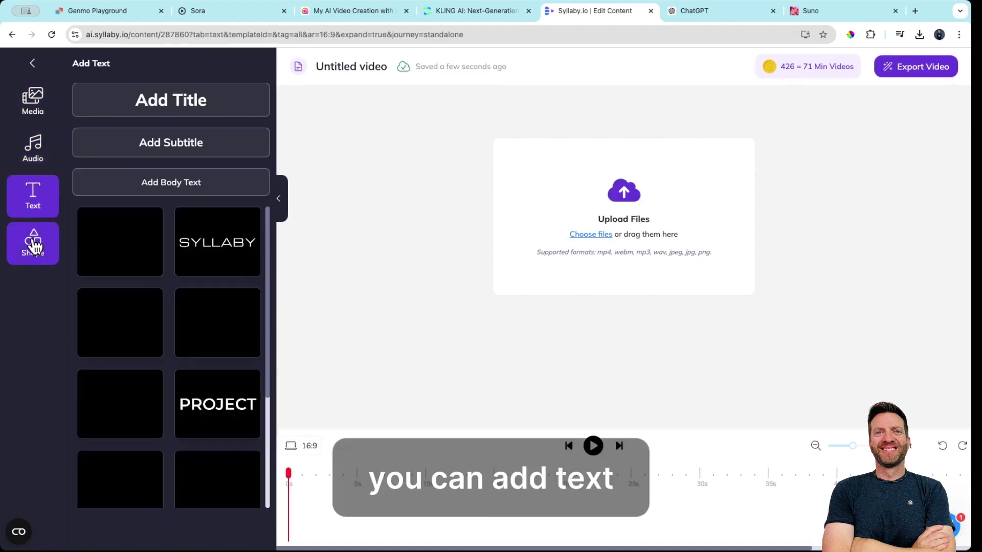
{"action": "left_click", "coordinate": [207, 254]}
{"action": "left_click", "coordinate": [32, 243]}
{"action": "left_click", "coordinate": [32, 101]}
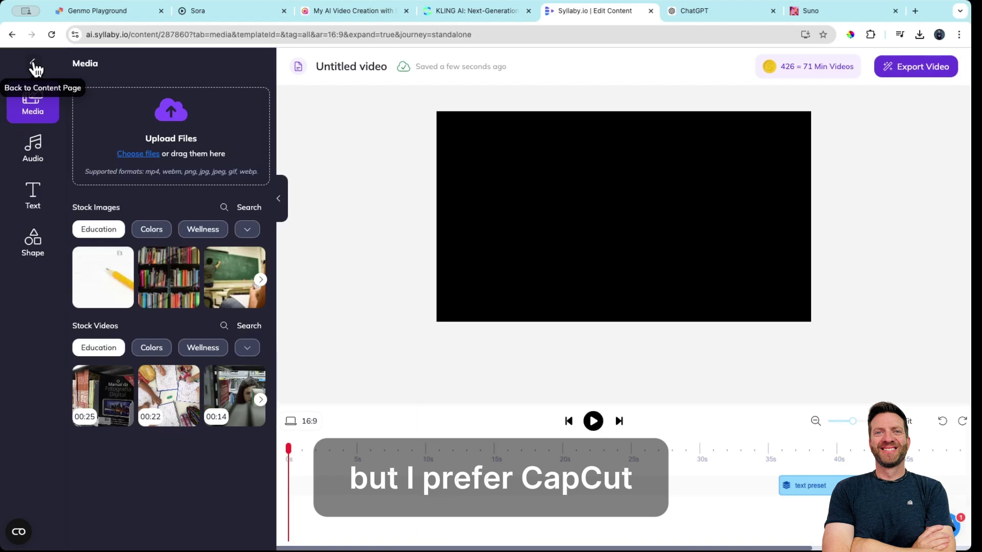
Leave the editor draft and bring up the Bulk Scheduler listing.
{"action": "left_click", "coordinate": [35, 69]}
{"action": "left_click", "coordinate": [570, 323]}
{"action": "left_click", "coordinate": [53, 258]}
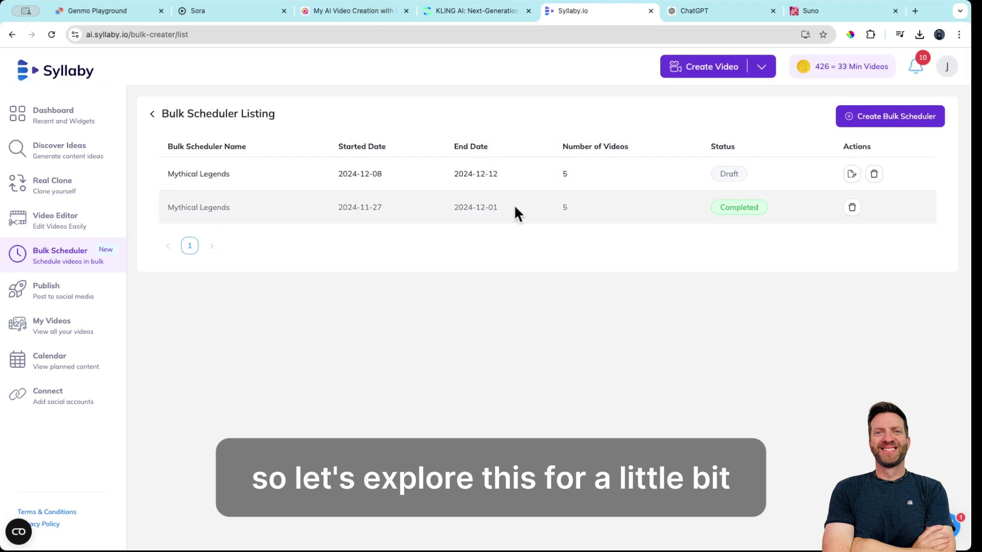
Start a new bulk schedule with the custom topic 'mysteries of the universe'.
{"action": "left_click", "coordinate": [895, 117]}
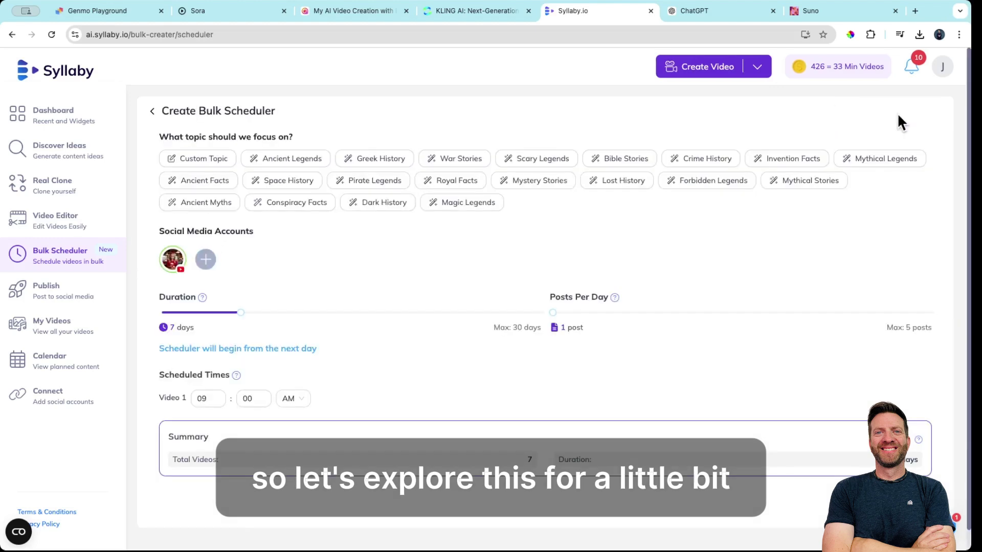
{"action": "left_click", "coordinate": [222, 158]}
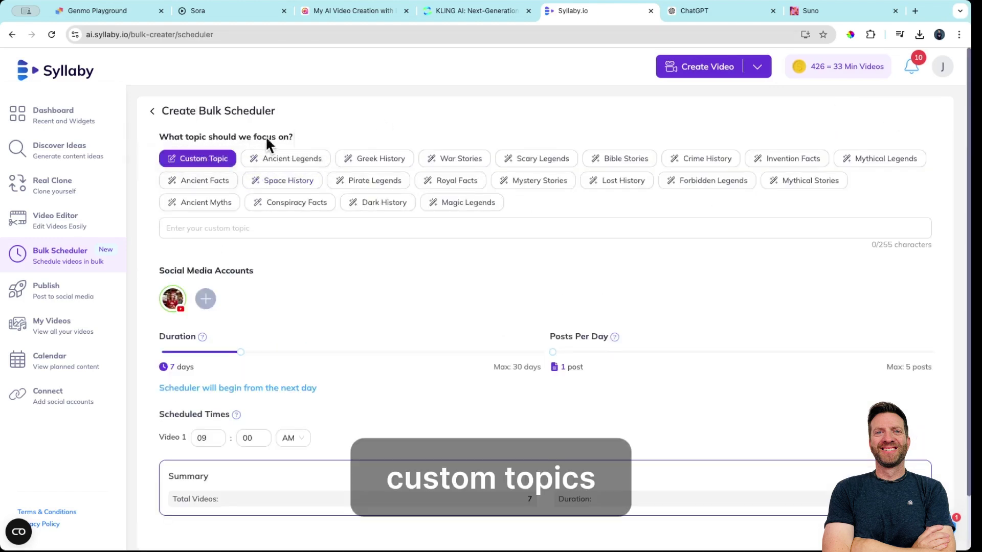
{"action": "left_click", "coordinate": [391, 230]}
{"action": "type", "text": "mysteries of the unirse"}
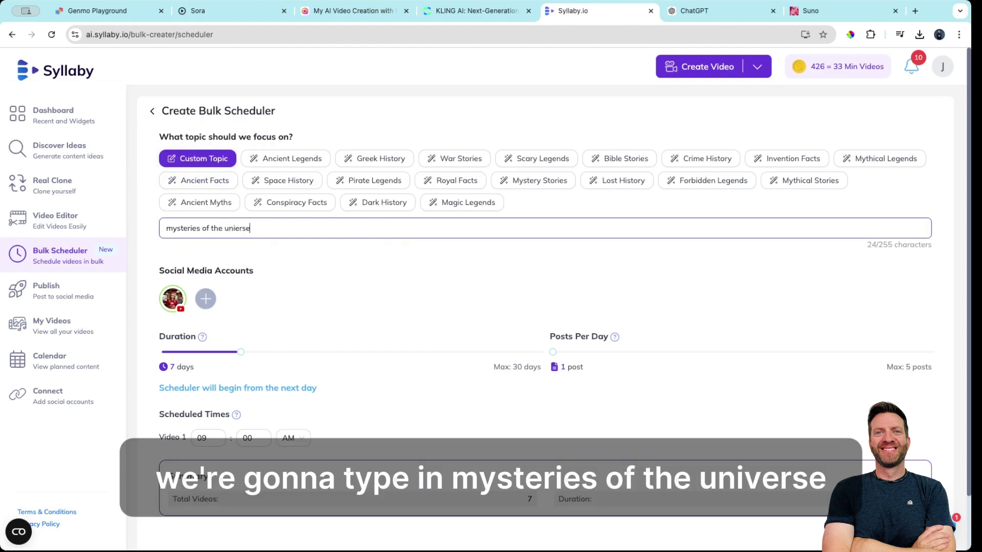
{"action": "key", "text": "BackSpace"}
{"action": "key", "text": "BackSpace"}
{"action": "key", "text": "BackSpace"}
{"action": "type", "text": "verse"}
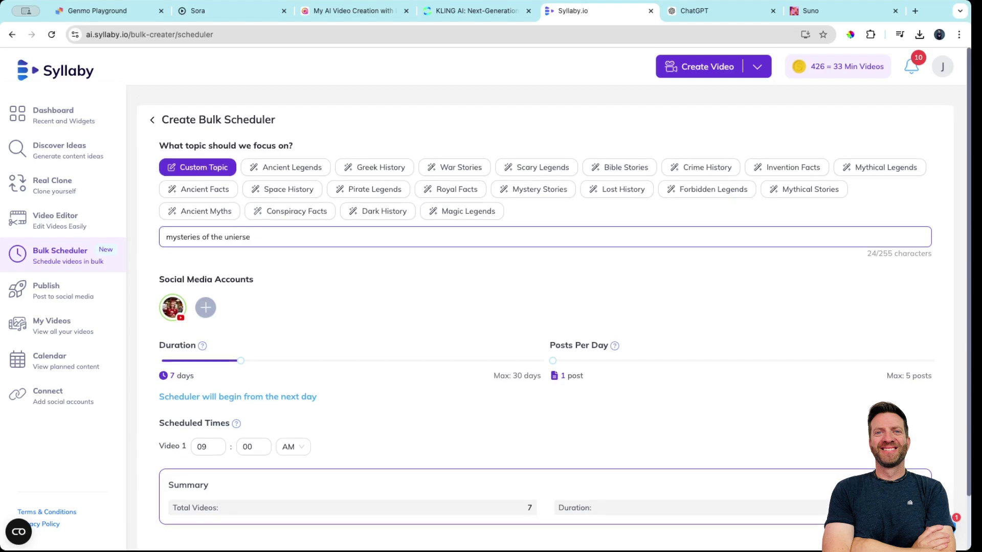
{"action": "scroll", "coordinate": [264, 328], "scroll_direction": "down", "scroll_amount": 1}
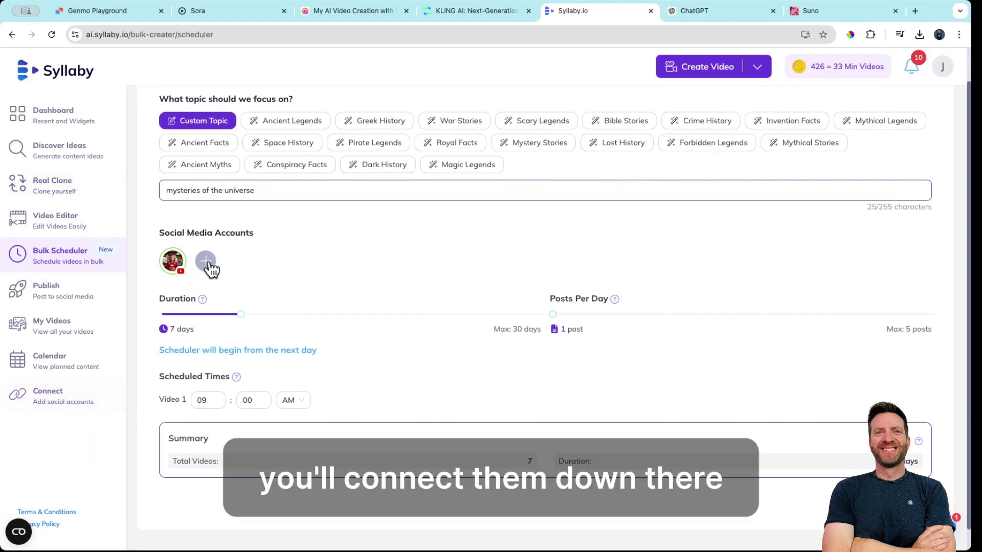
Set the schedule duration to 10 days and posts per day to one.
{"action": "left_click_drag", "start_coordinate": [240, 315], "coordinate": [500, 310]}
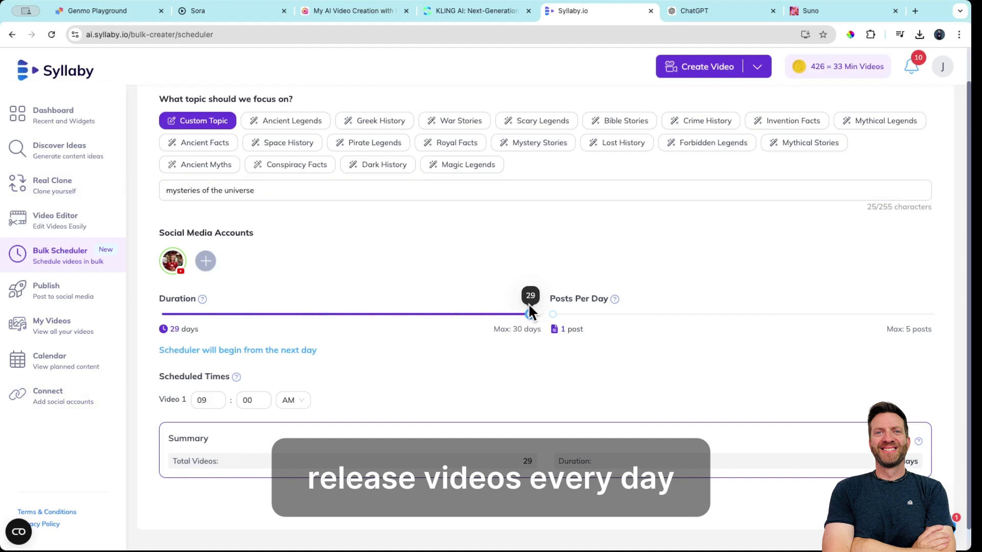
{"action": "left_click_drag", "start_coordinate": [554, 314], "coordinate": [576, 323]}
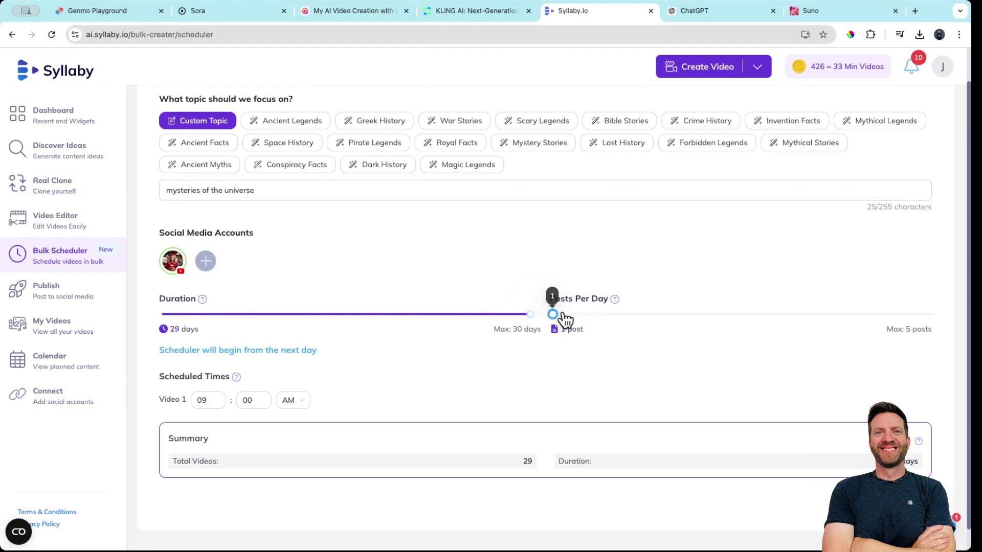
{"action": "mouse_move", "coordinate": [570, 320]}
{"action": "left_mouse_down"}
{"action": "mouse_move", "coordinate": [844, 316]}
{"action": "mouse_move", "coordinate": [201, 315]}
{"action": "mouse_move", "coordinate": [284, 323]}
{"action": "left_mouse_up"}
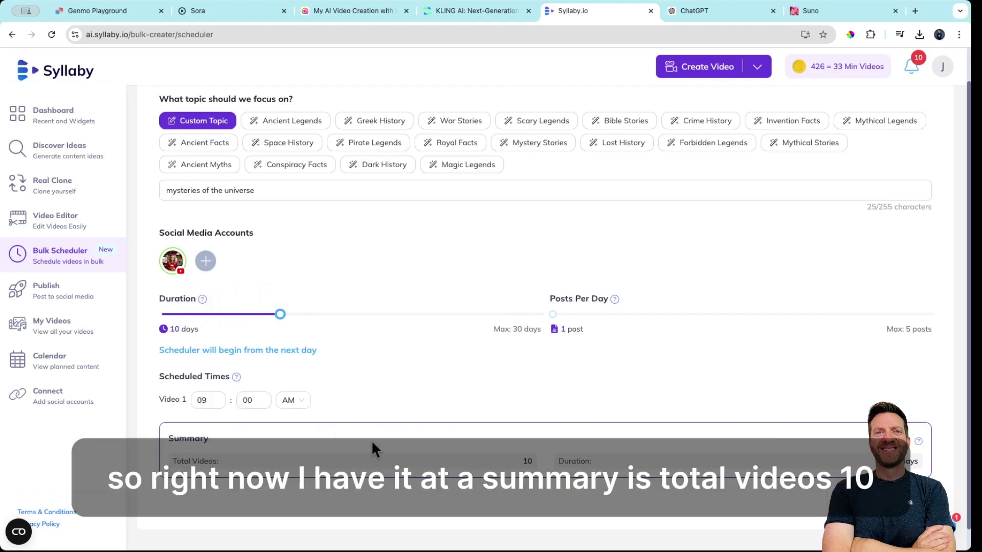
{"action": "scroll", "coordinate": [371, 448], "scroll_direction": "down", "scroll_amount": 1}
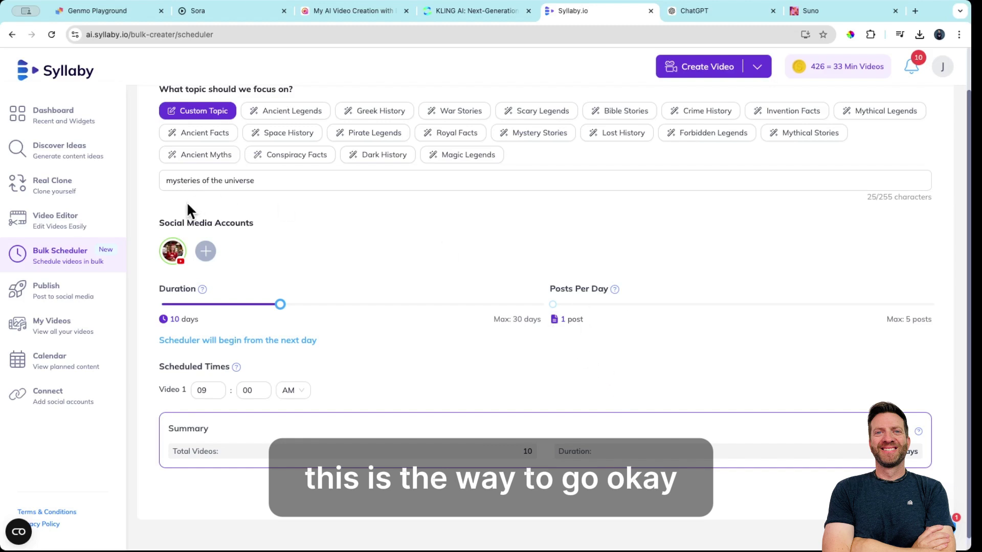
View the new social post form on the Publish page, then the My Videos list.
{"action": "left_click", "coordinate": [57, 294]}
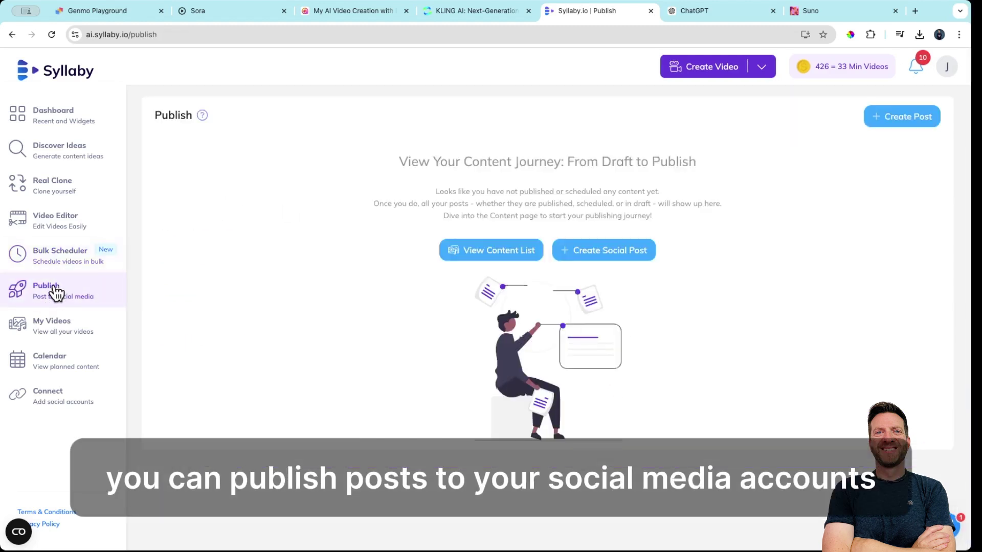
{"action": "left_click", "coordinate": [910, 122]}
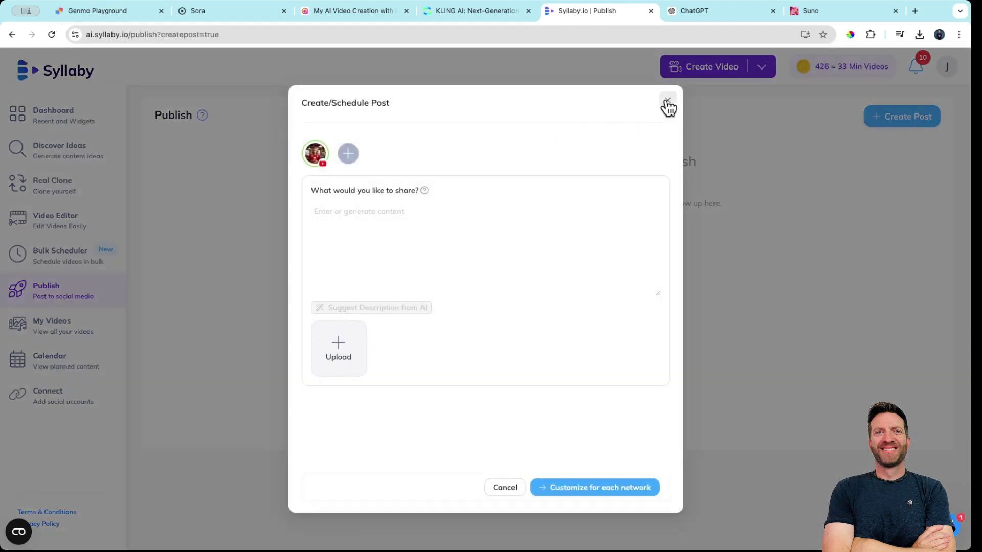
{"action": "left_click", "coordinate": [666, 101]}
{"action": "left_click", "coordinate": [56, 329]}
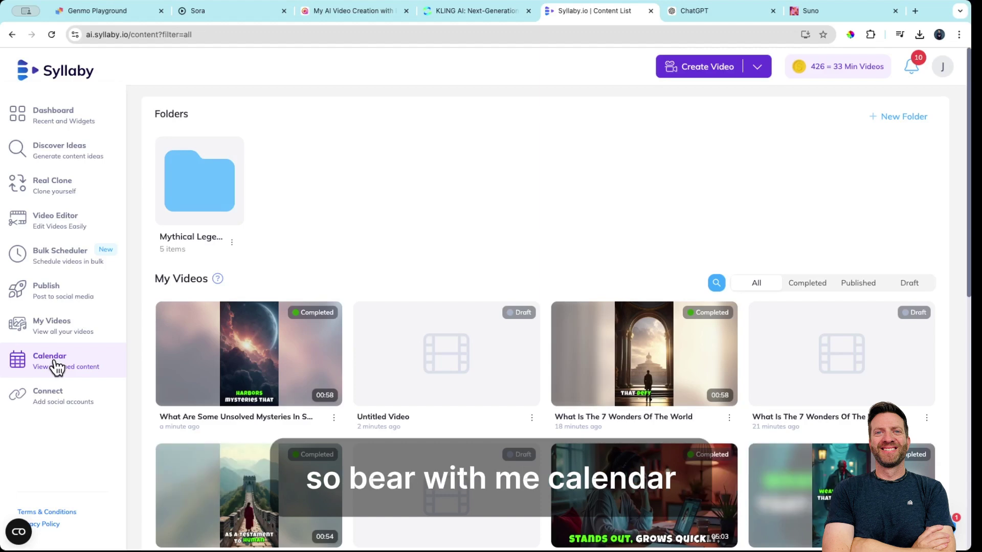
Check the content calendar and social account connections, then return to My Videos.
{"action": "left_click", "coordinate": [56, 369]}
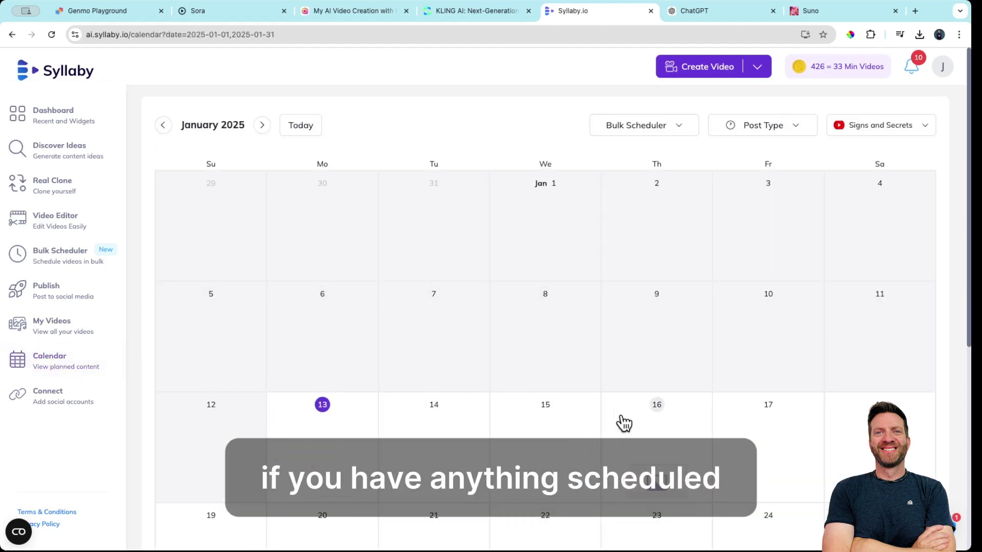
{"action": "scroll", "coordinate": [513, 316], "scroll_direction": "down", "scroll_amount": 2}
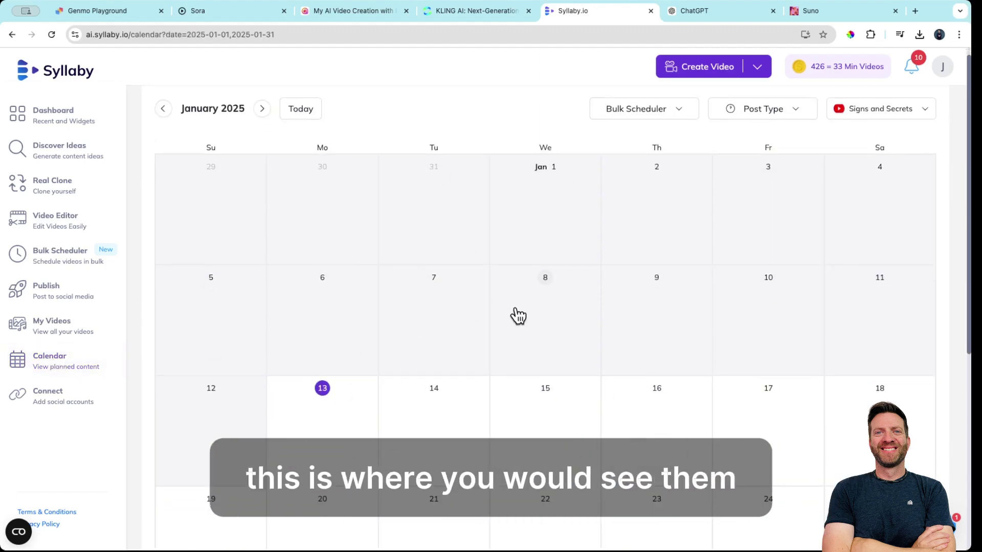
{"action": "left_click", "coordinate": [49, 403]}
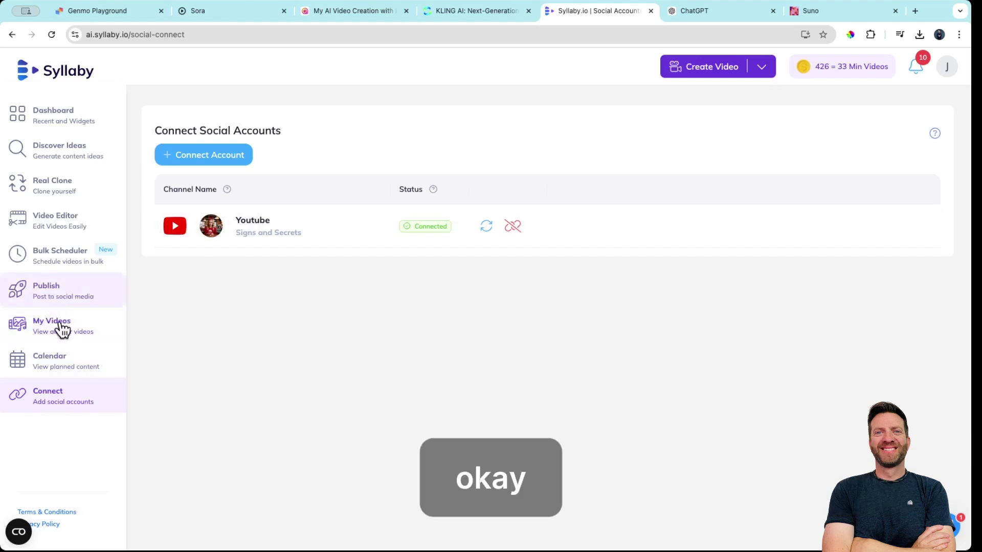
{"action": "left_click", "coordinate": [71, 331]}
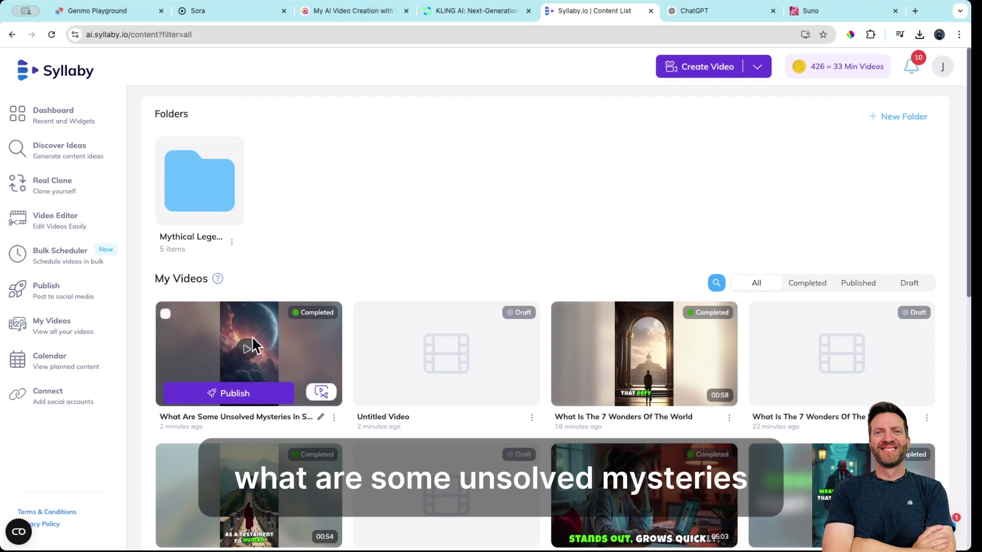
Open the 'What Are Some Unsolved Mysteries' video card to its Images Regeneration page.
{"action": "left_click", "coordinate": [269, 418]}
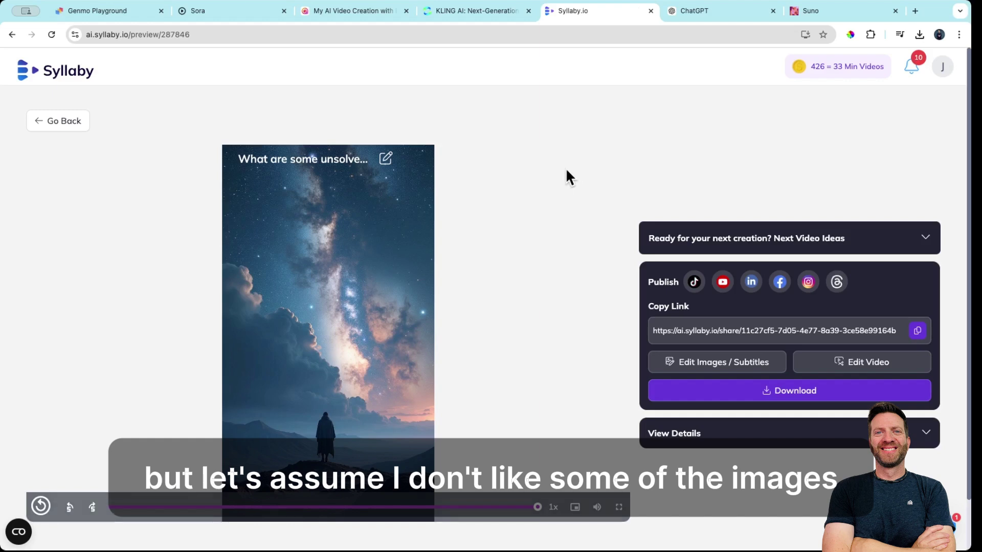
Open replacement options for the 00:14 scene image and browse its Upload, Regenerate, Stock and Asset tabs.
{"action": "left_click", "coordinate": [712, 365]}
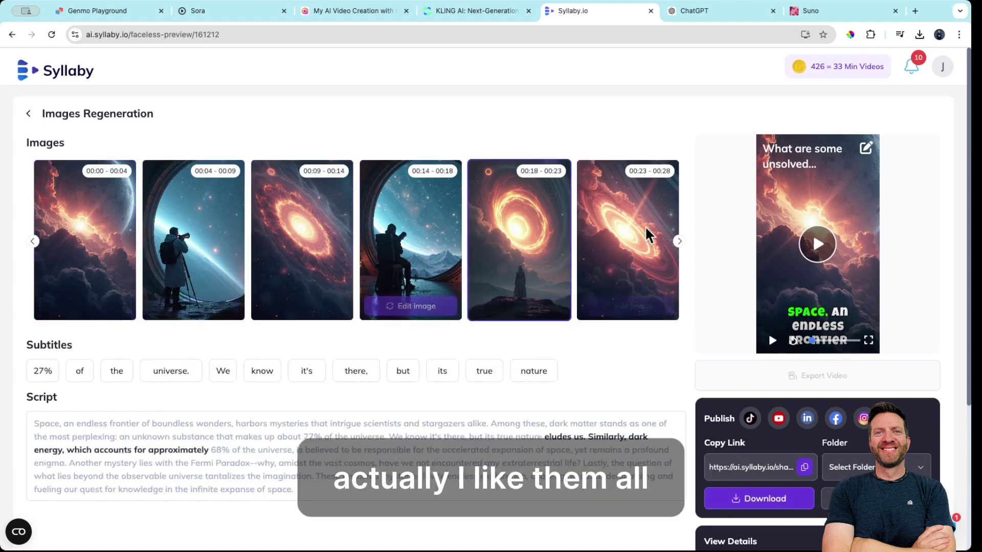
{"action": "mouse_move", "coordinate": [410, 239]}
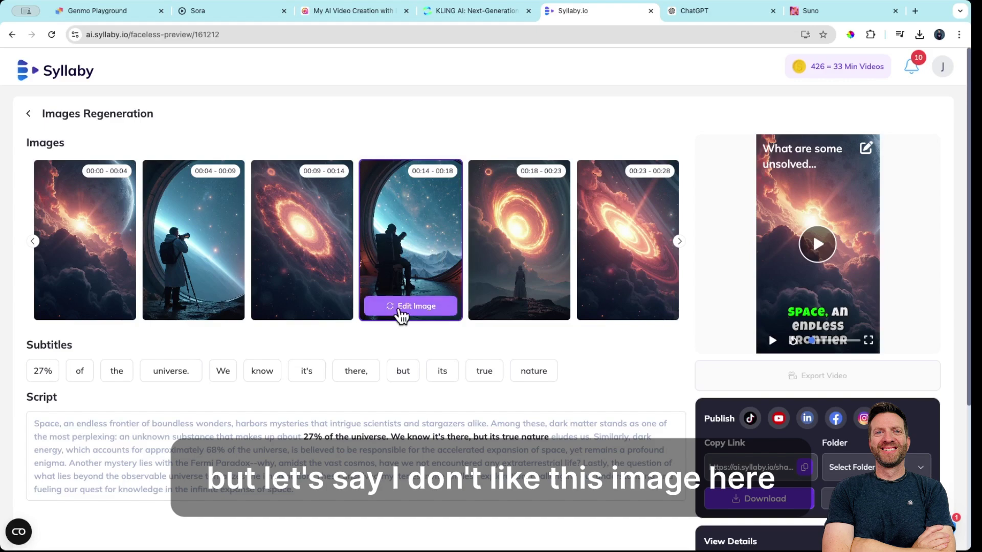
{"action": "left_click", "coordinate": [401, 309]}
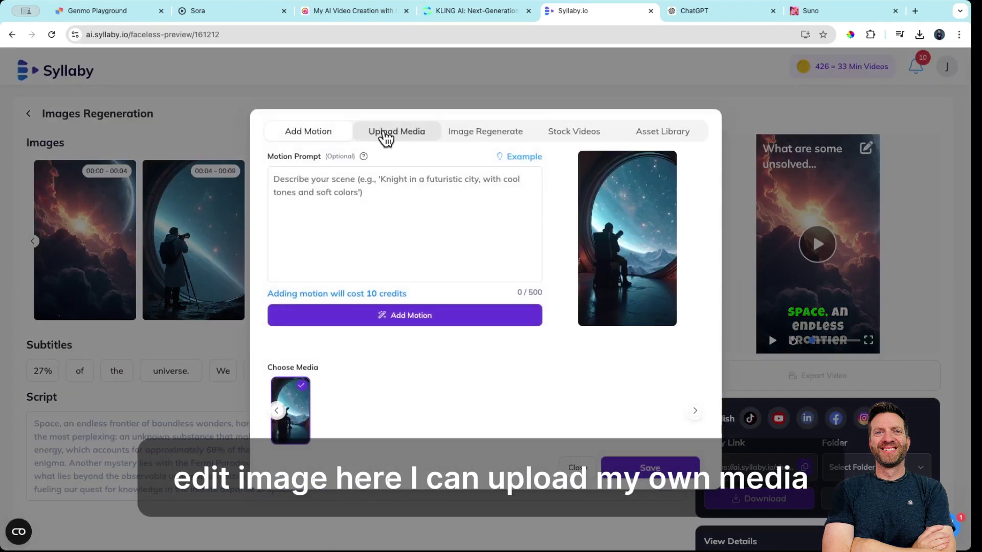
{"action": "left_click", "coordinate": [385, 140]}
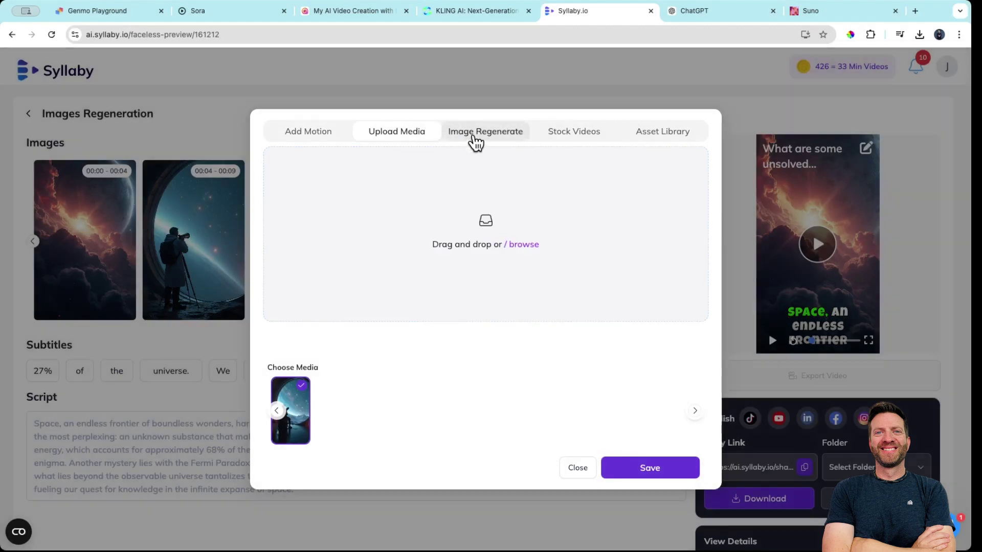
{"action": "left_click", "coordinate": [475, 137]}
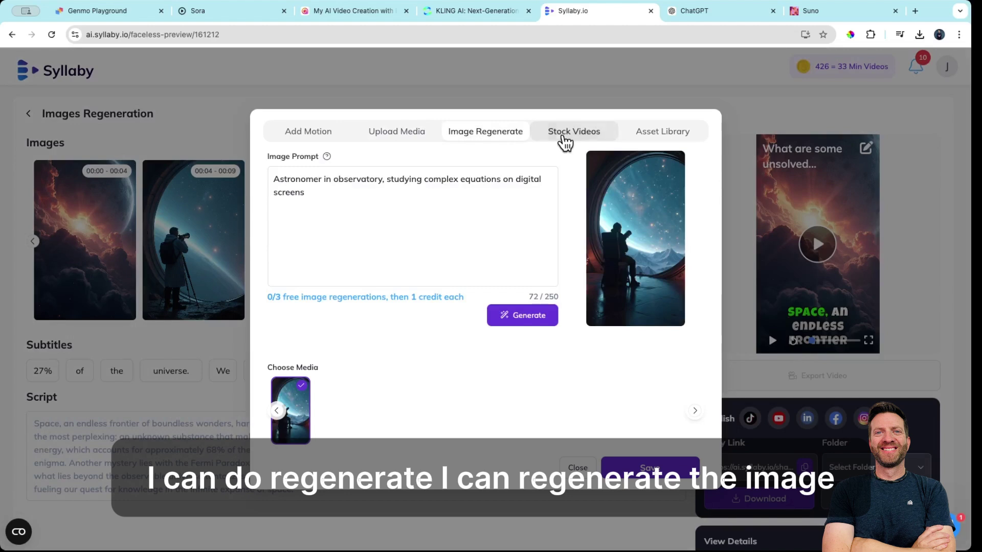
{"action": "left_click", "coordinate": [565, 143]}
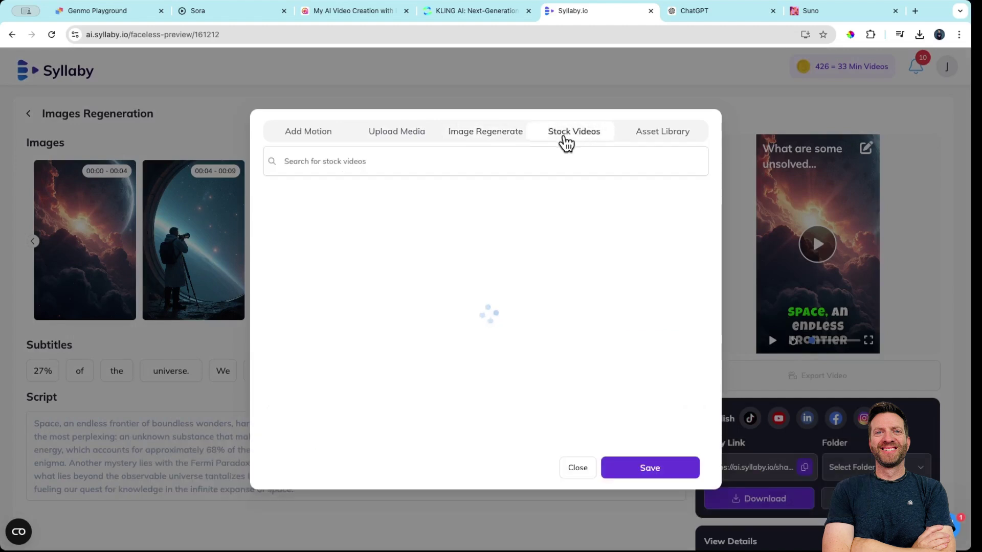
{"action": "mouse_move", "coordinate": [483, 262]}
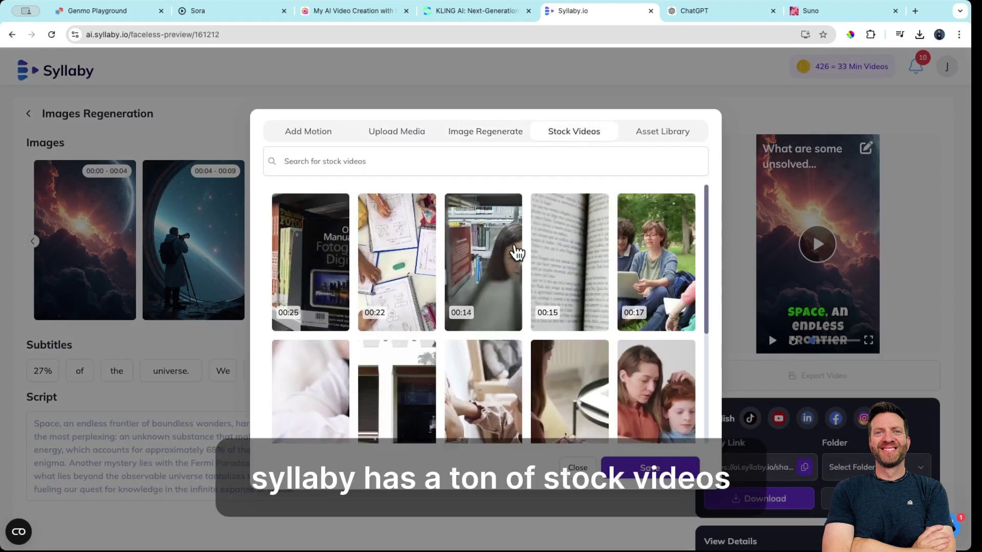
{"action": "scroll", "coordinate": [516, 253], "scroll_direction": "down", "scroll_amount": 3}
{"action": "scroll", "coordinate": [517, 254], "scroll_direction": "up", "scroll_amount": 3}
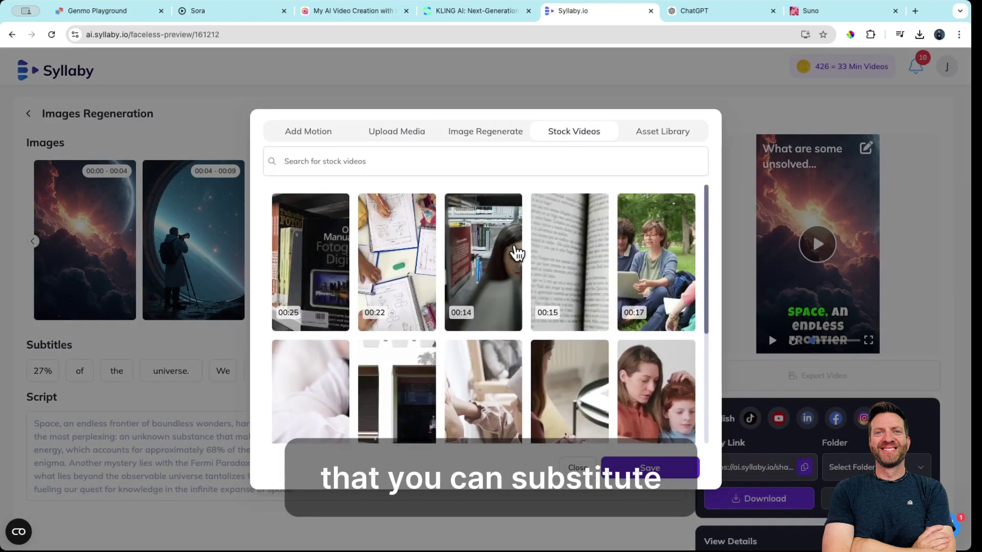
{"action": "left_click", "coordinate": [663, 145]}
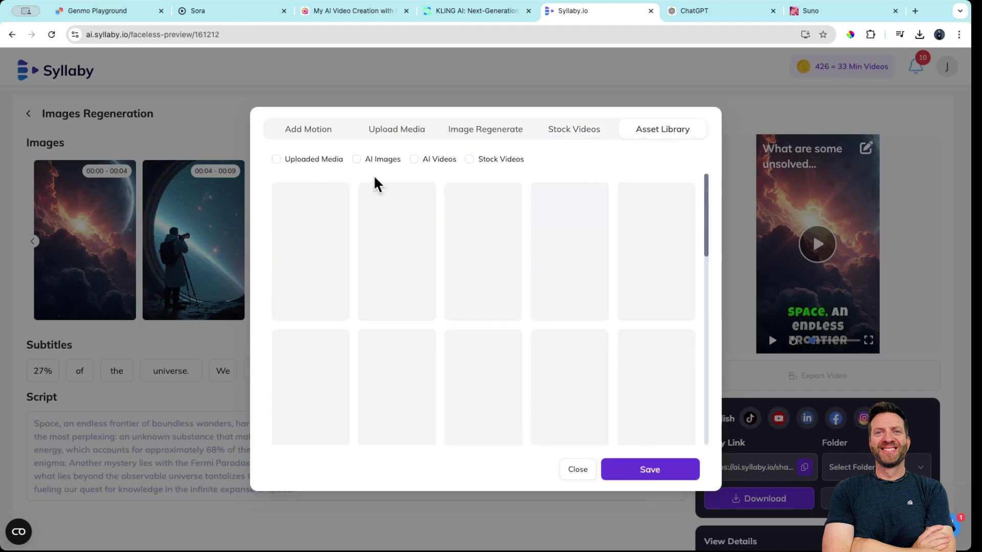
{"action": "scroll", "coordinate": [581, 205], "scroll_direction": "down", "scroll_amount": 2}
{"action": "scroll", "coordinate": [581, 204], "scroll_direction": "up", "scroll_amount": 2}
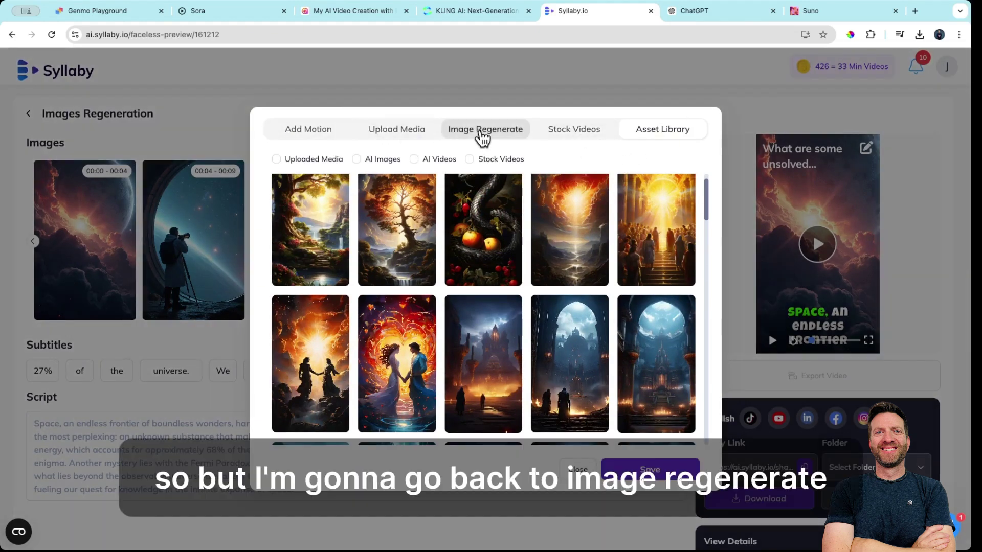
Generate a new astronomer-at-round-window image and save it as the 00:14–00:18 scene.
{"action": "left_click", "coordinate": [469, 137]}
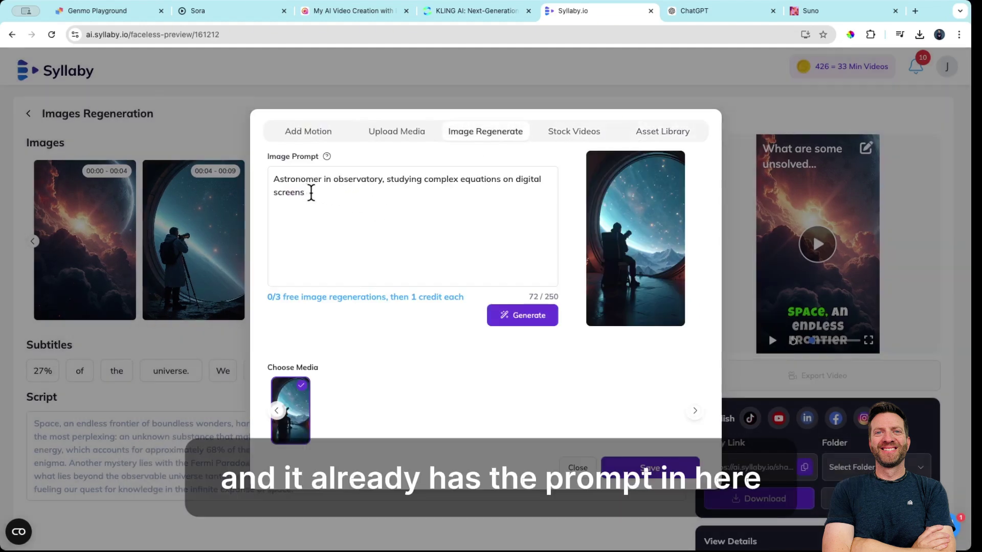
{"action": "left_click", "coordinate": [528, 320]}
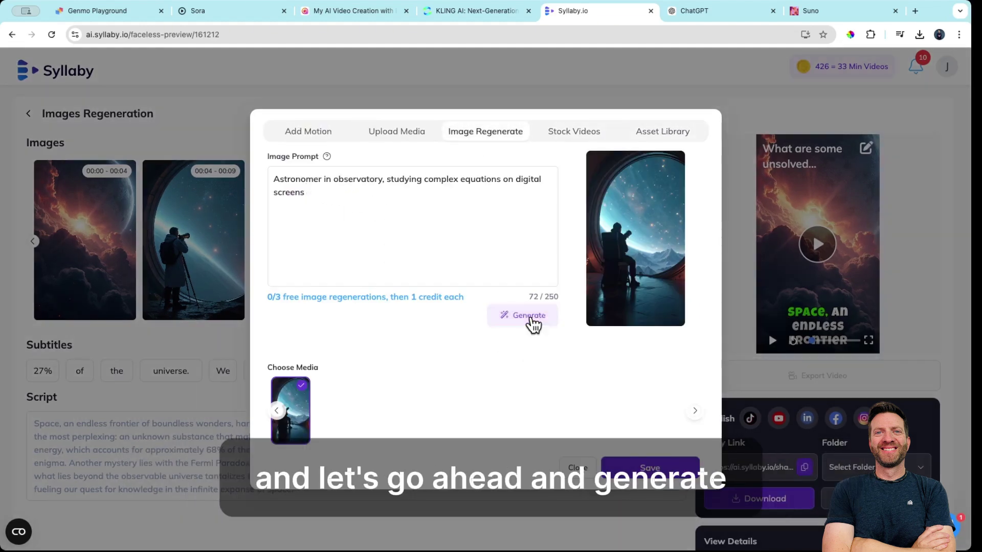
{"action": "left_click", "coordinate": [529, 318]}
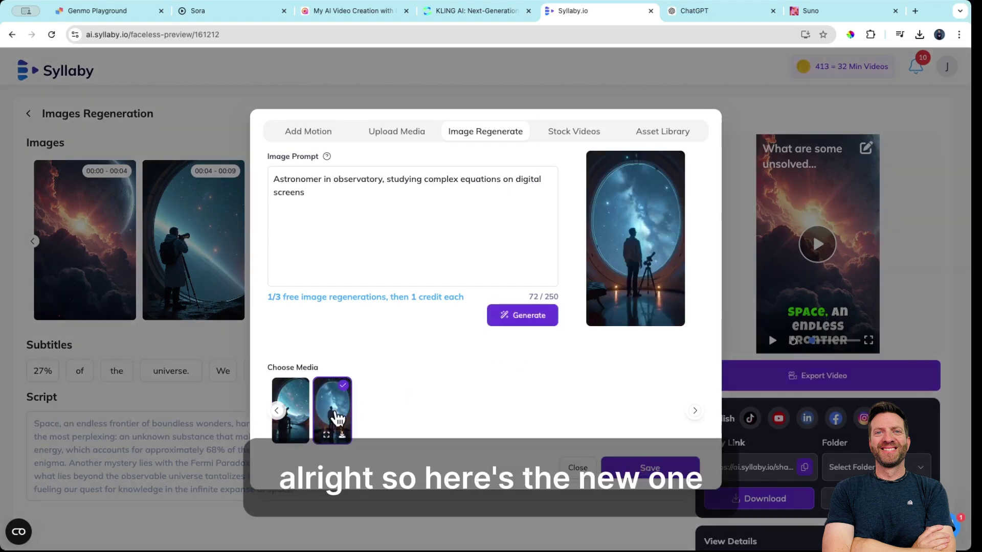
{"action": "left_click", "coordinate": [337, 416]}
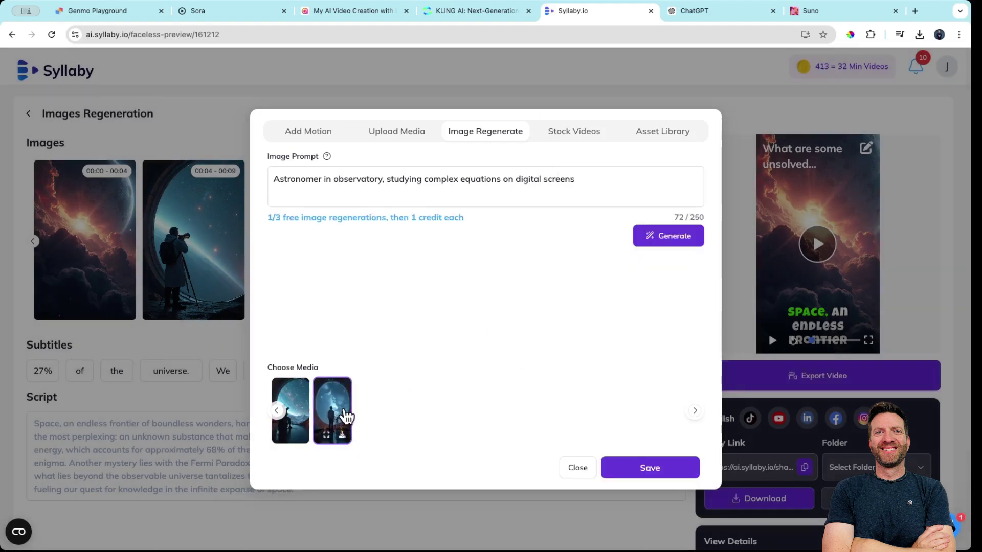
{"action": "left_click", "coordinate": [334, 417]}
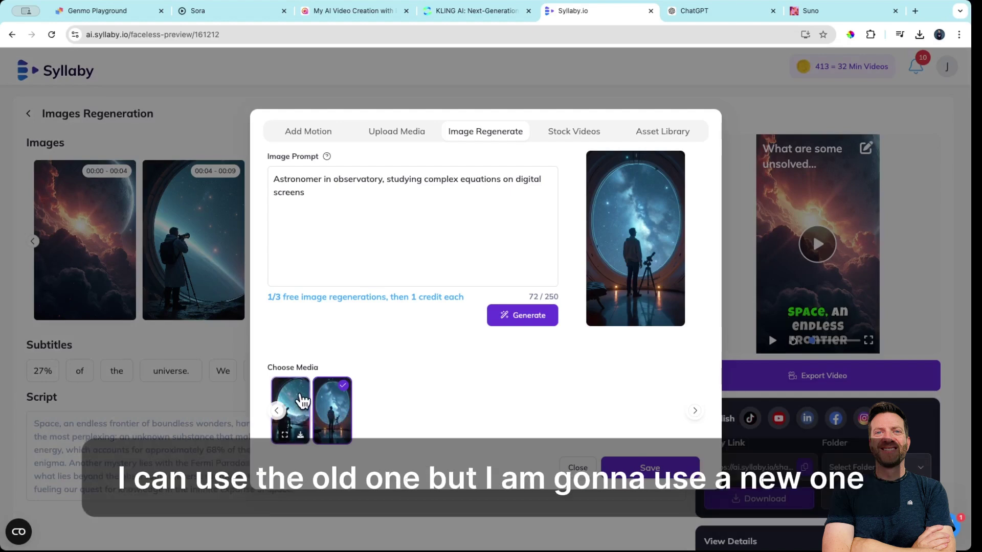
{"action": "left_click", "coordinate": [302, 401]}
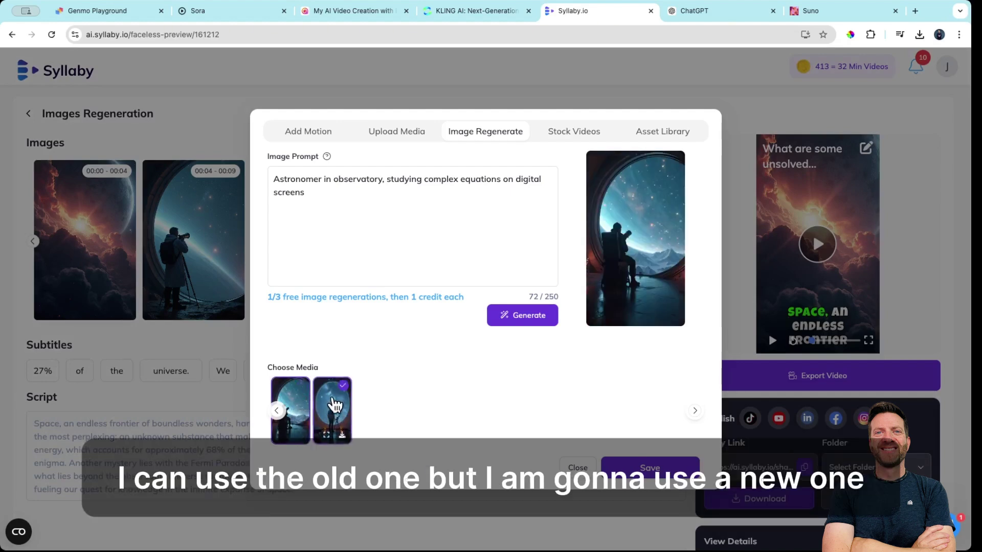
{"action": "left_click", "coordinate": [335, 405]}
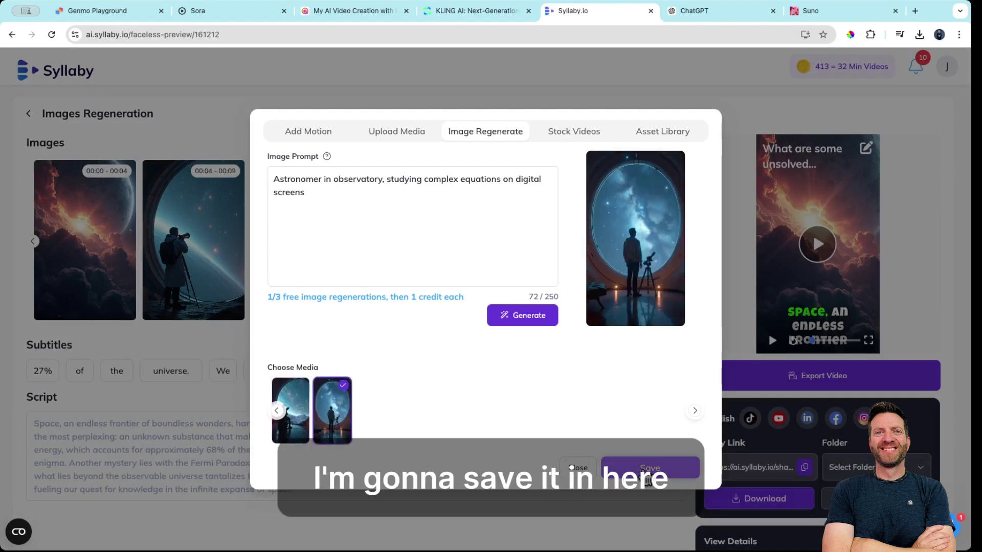
{"action": "left_click", "coordinate": [633, 466]}
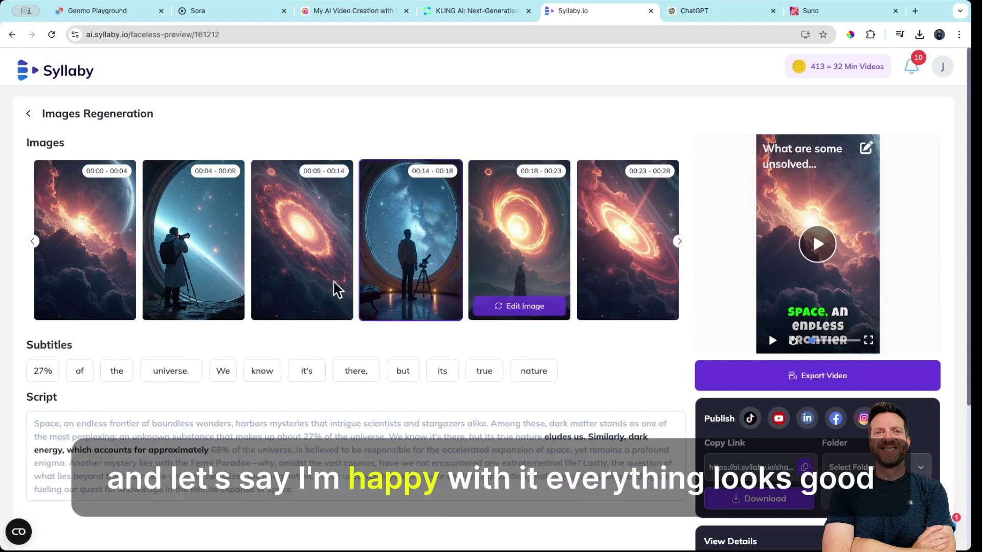
{"action": "scroll", "coordinate": [304, 293], "scroll_direction": "right", "scroll_amount": 2}
Re-export the edited video, return to My Videos, and pause the 7 Wonders preview.
{"action": "left_click", "coordinate": [605, 265]}
{"action": "scroll", "coordinate": [605, 265], "scroll_direction": "down", "scroll_amount": 2}
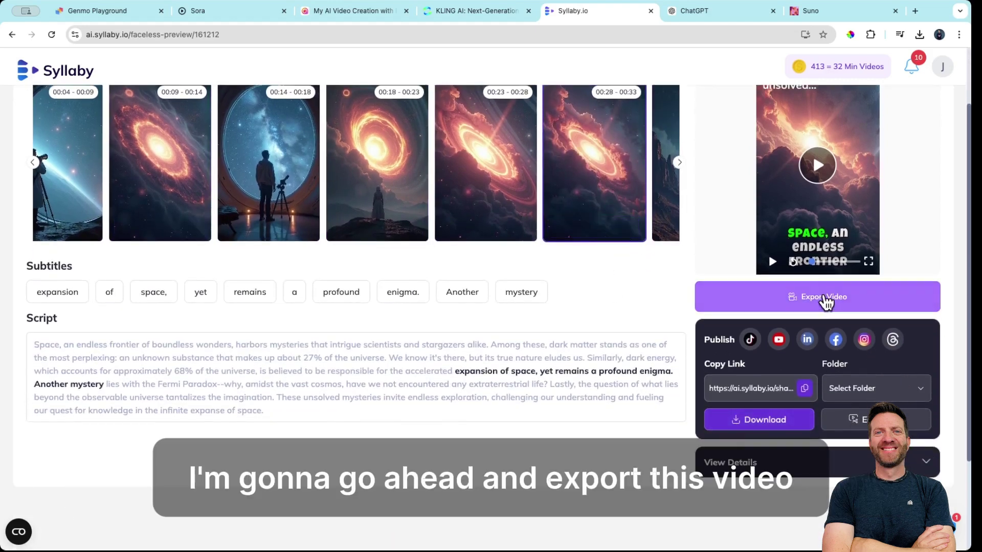
{"action": "left_click", "coordinate": [827, 301]}
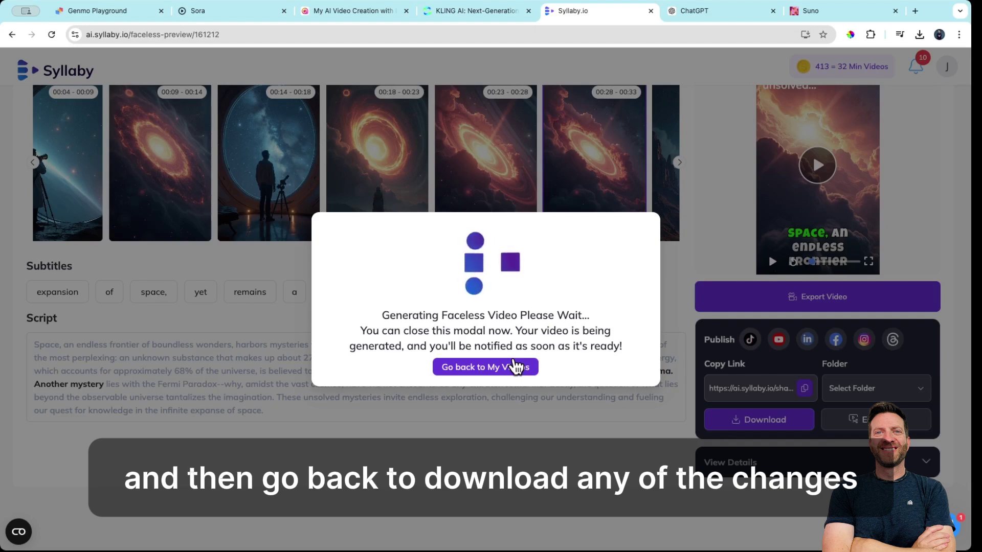
{"action": "left_click", "coordinate": [515, 367]}
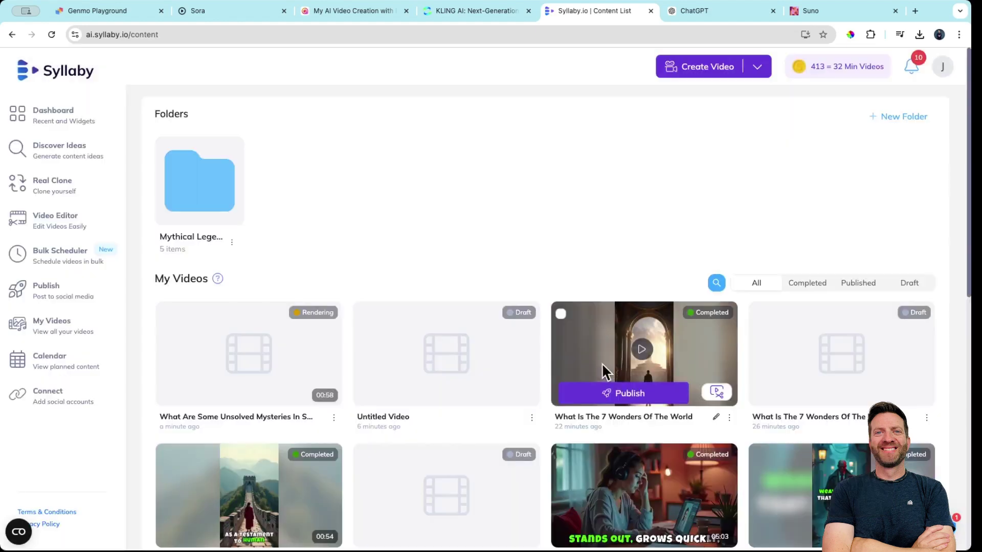
{"action": "left_click", "coordinate": [622, 416]}
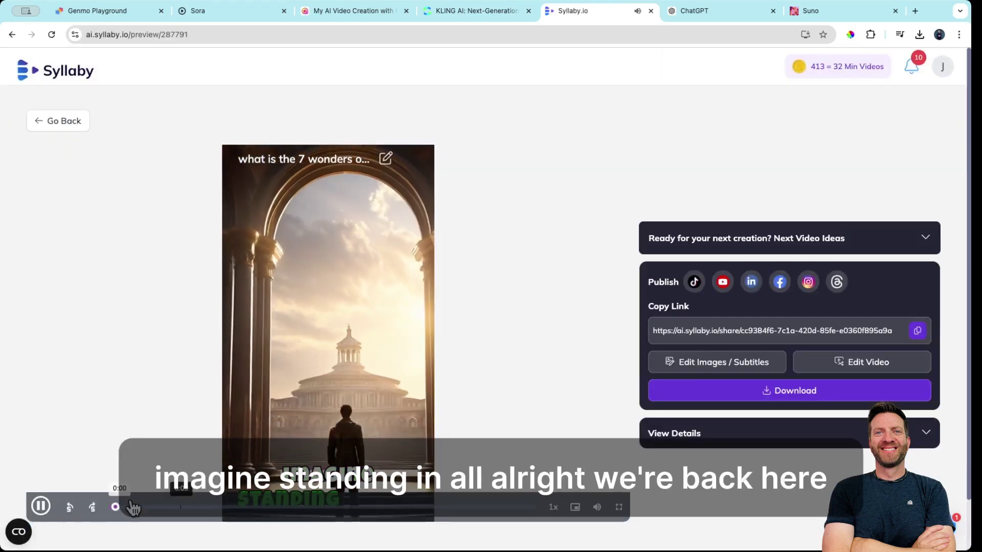
{"action": "key", "text": "space"}
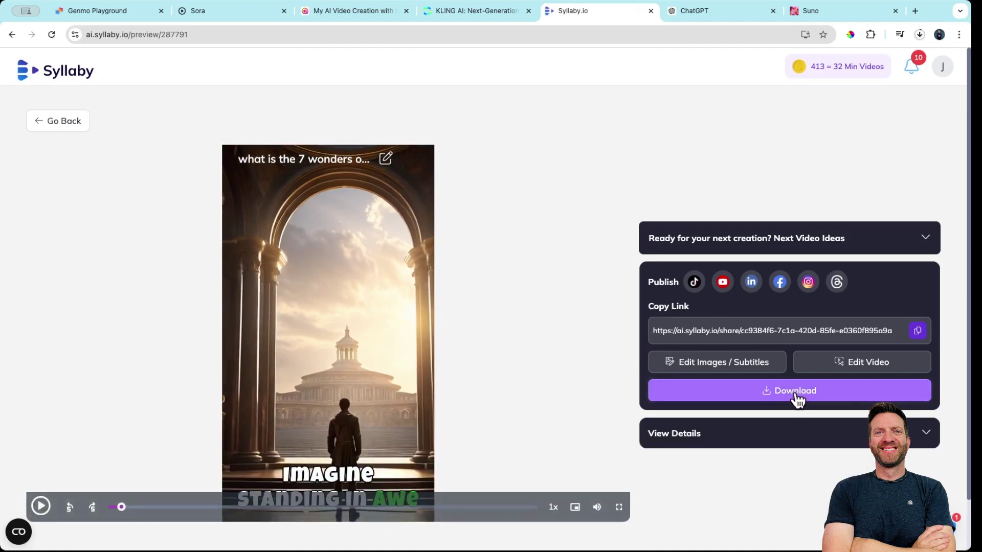
{"action": "scroll", "coordinate": [442, 228], "scroll_direction": "down", "scroll_amount": 1}
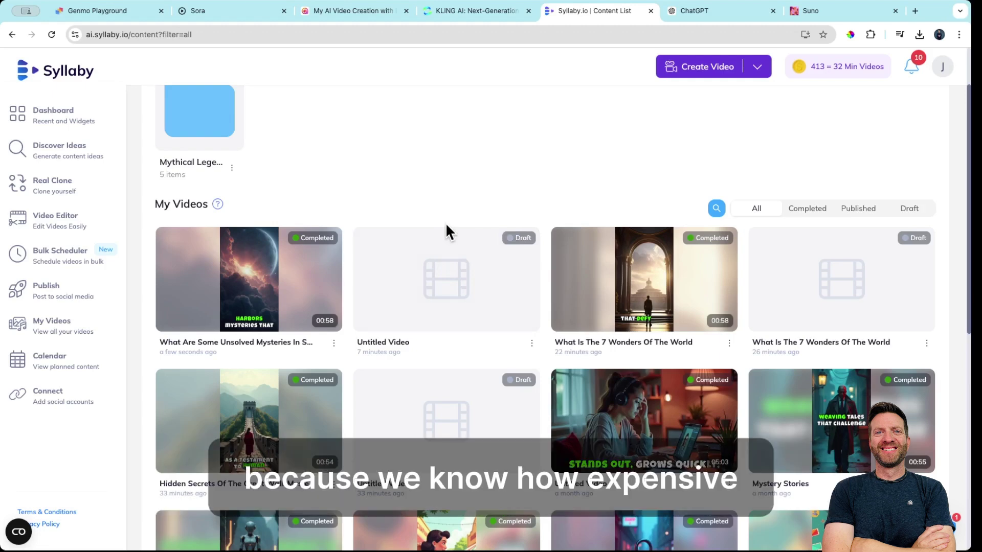
{"action": "scroll", "coordinate": [448, 232], "scroll_direction": "down", "scroll_amount": 2}
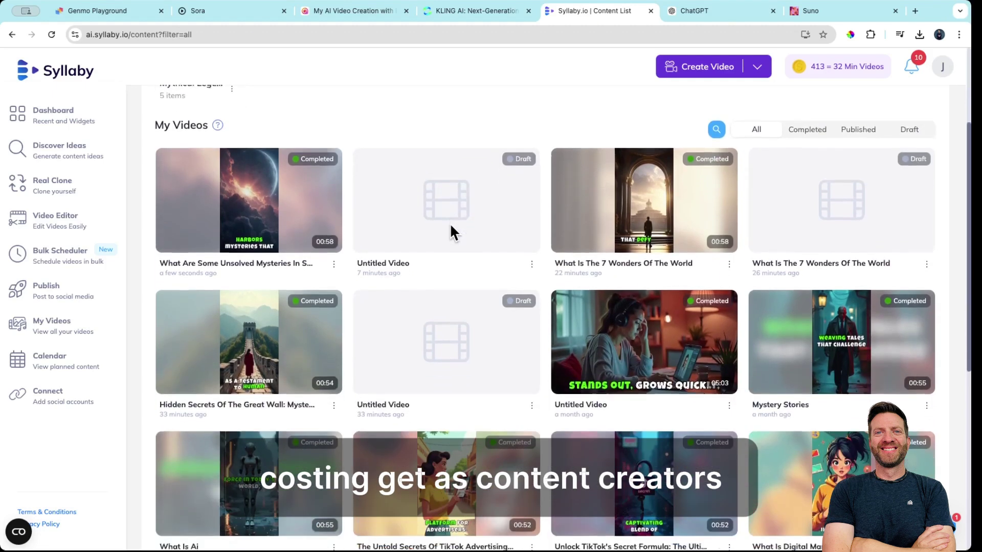
{"action": "scroll", "coordinate": [451, 232], "scroll_direction": "down", "scroll_amount": 2}
{"action": "scroll", "coordinate": [451, 232], "scroll_direction": "down", "scroll_amount": 1}
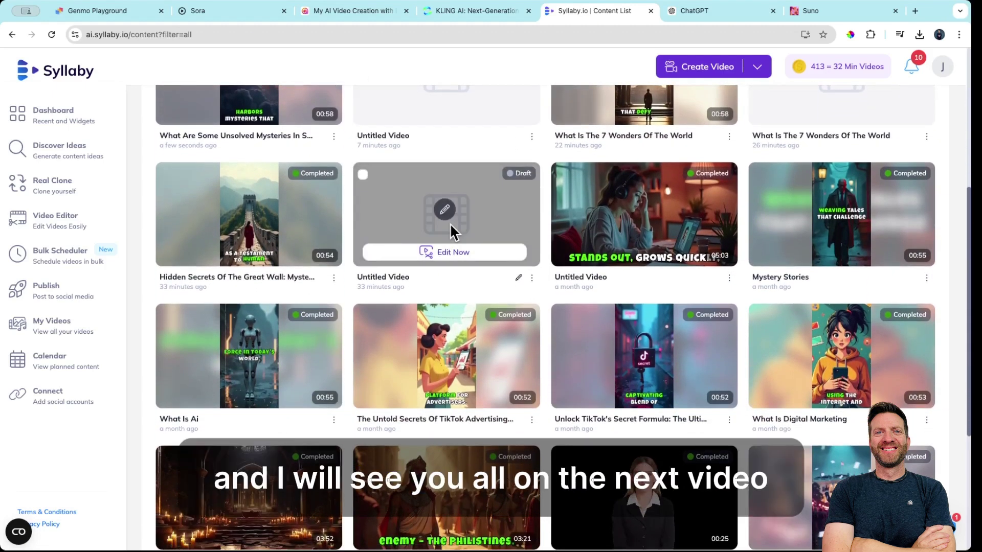